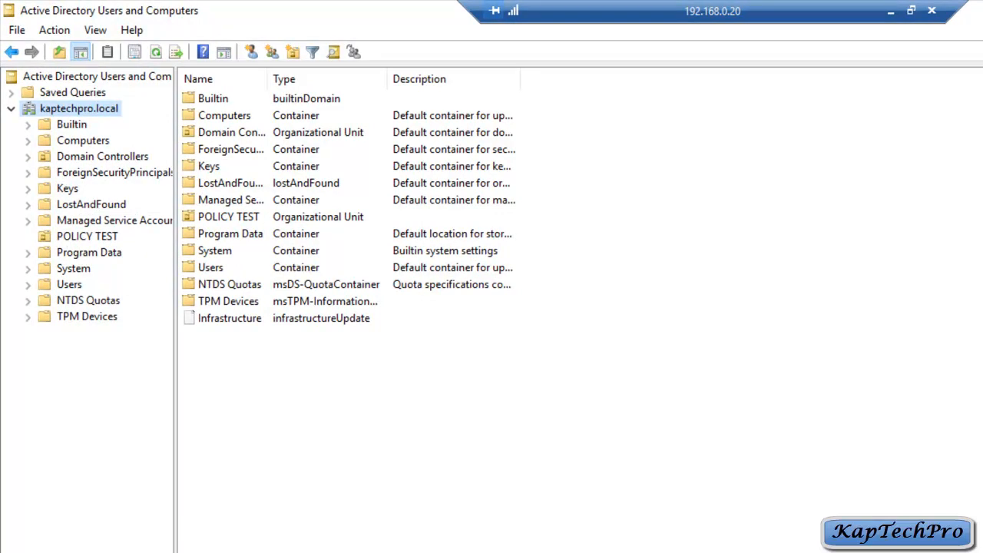
Create a global security group named FIREWALL POLICY in the POLICY TEST organizational unit
left_click(86, 236)
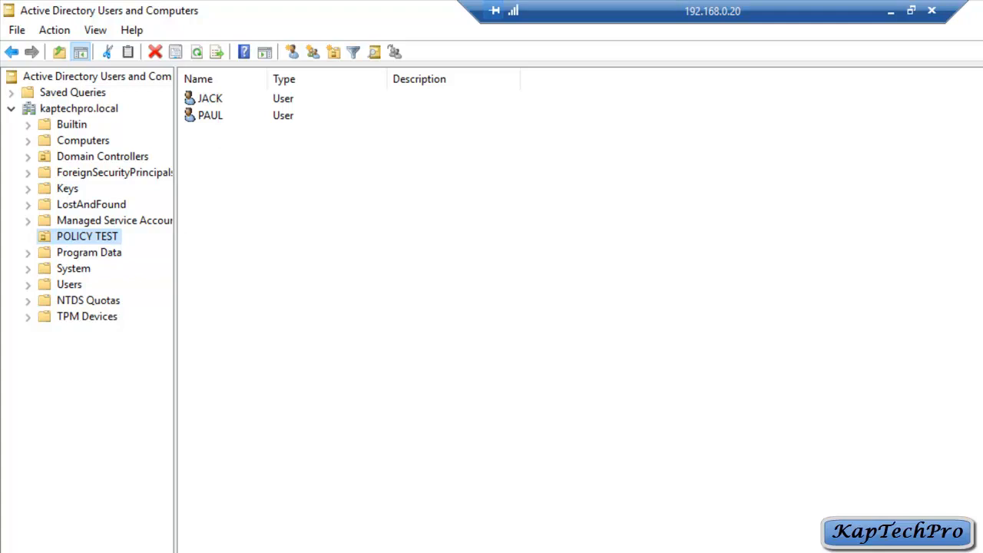
right_click(80, 237)
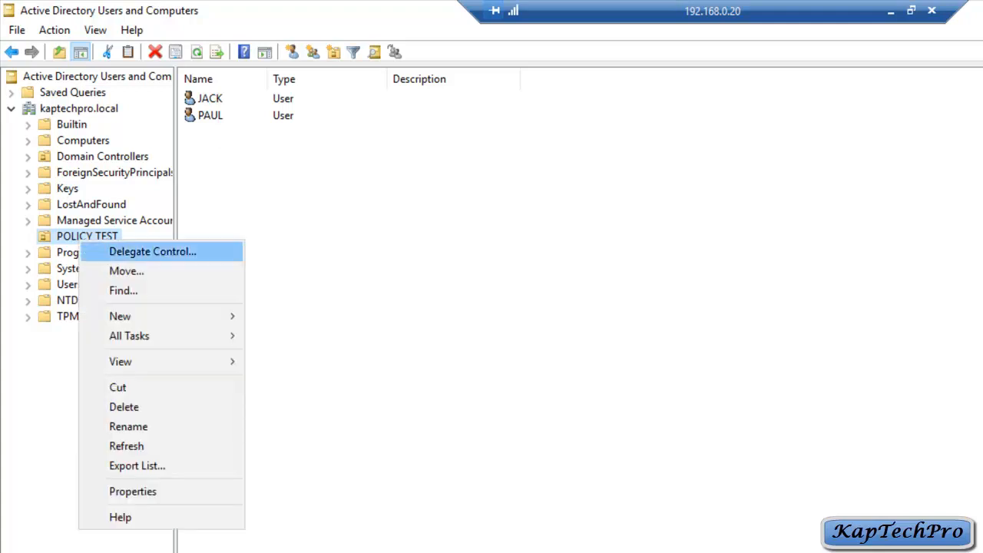
mouse_move(154, 316)
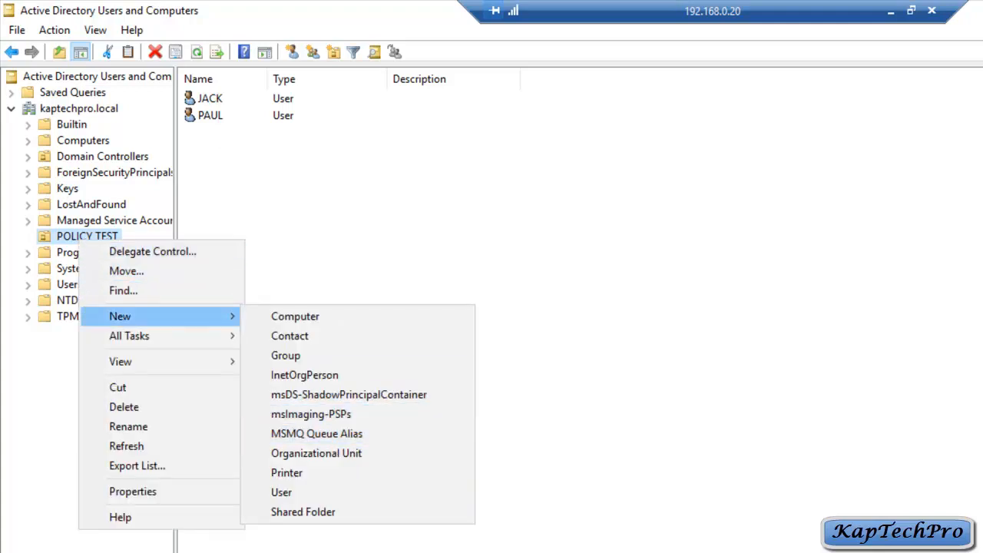
left_click(285, 355)
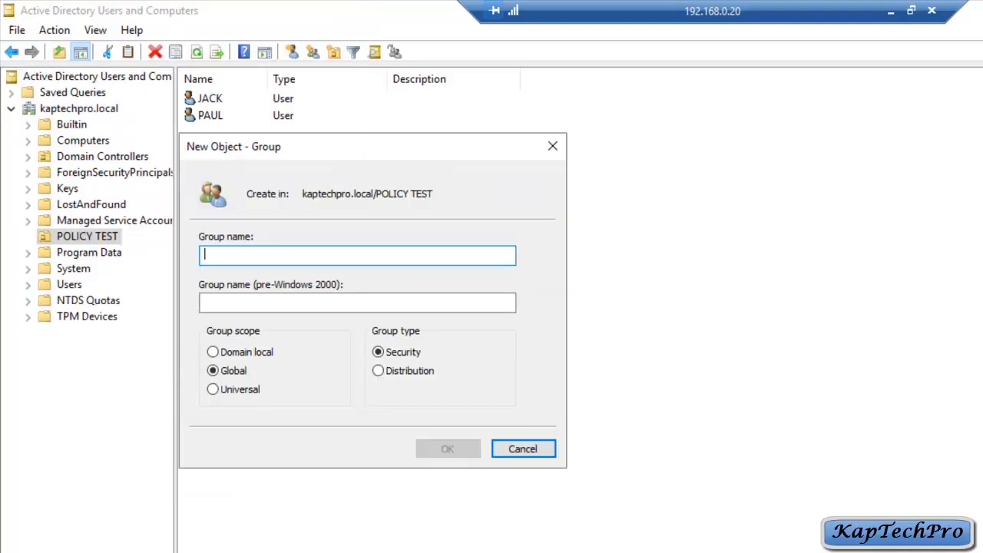
type("FIREWALL ")
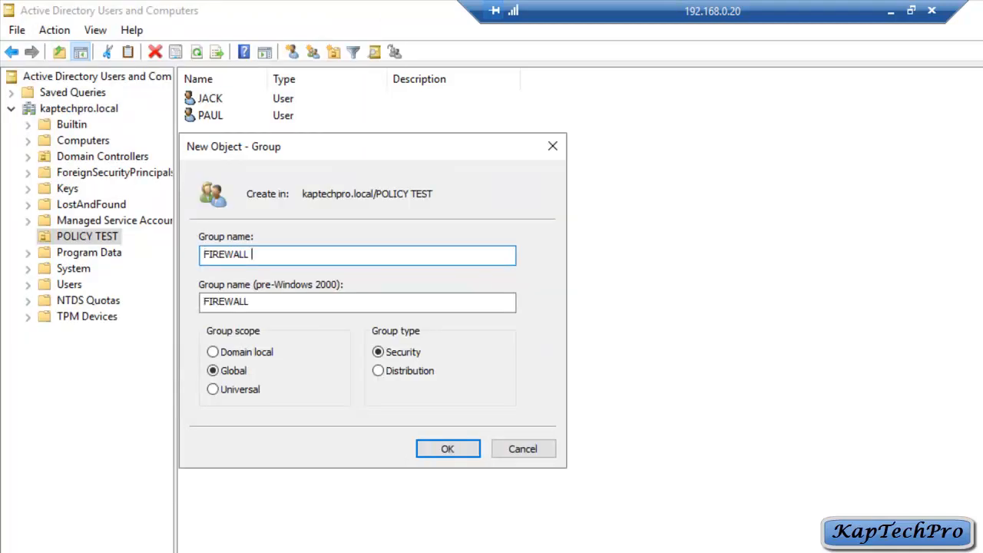
type("POLICY")
left_click(448, 448)
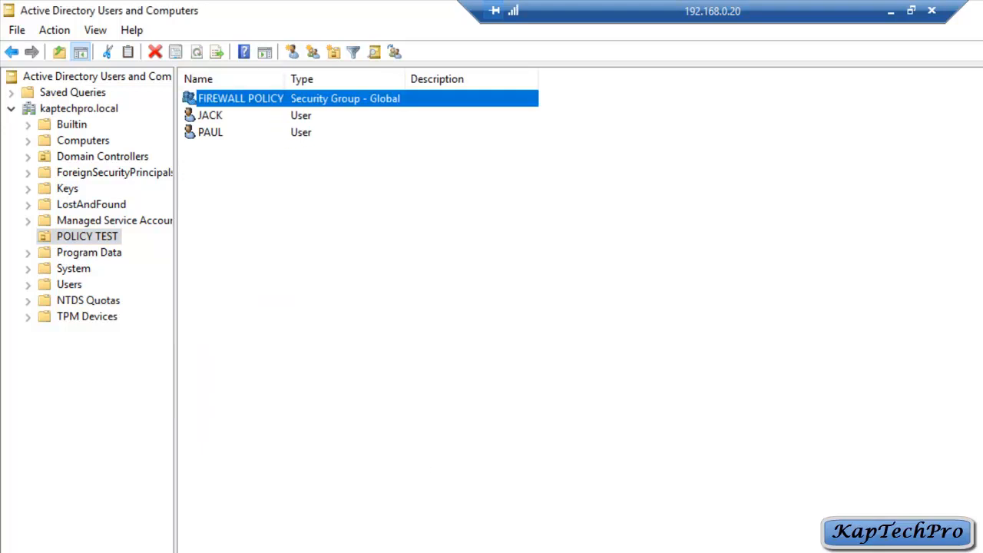
left_click(448, 449)
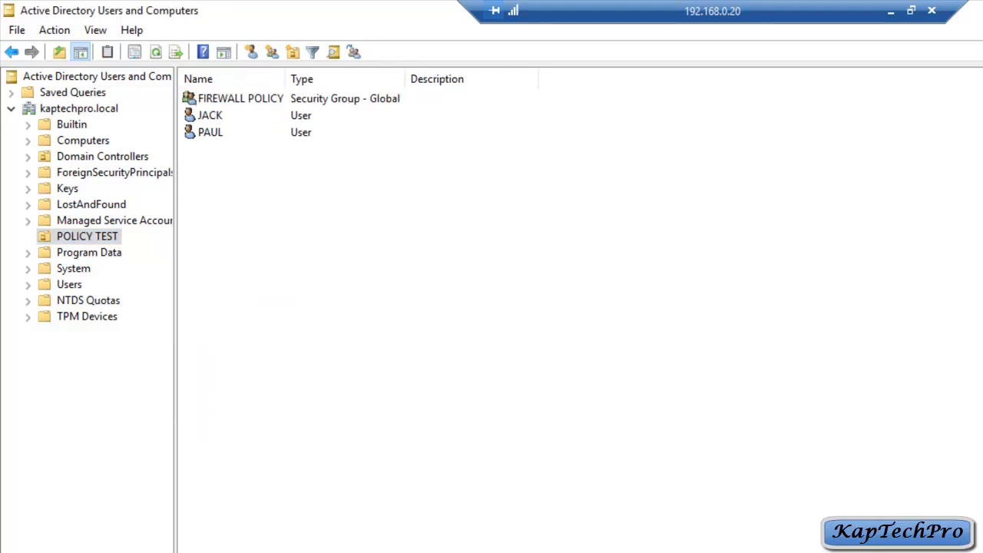
Add both user accounts of the POLICY TEST unit as members of the FIREWALL POLICY group and apply the change
right_click(236, 98)
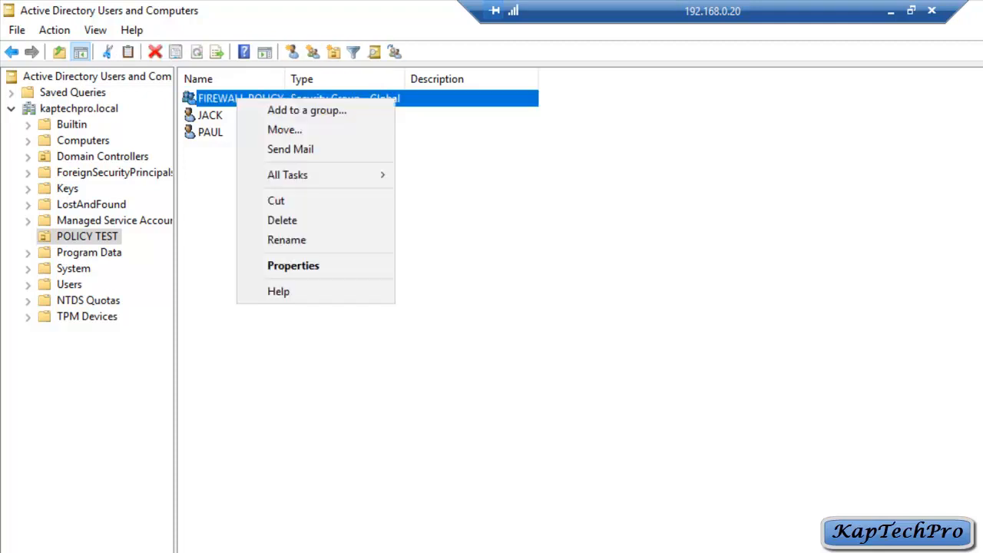
left_click(293, 265)
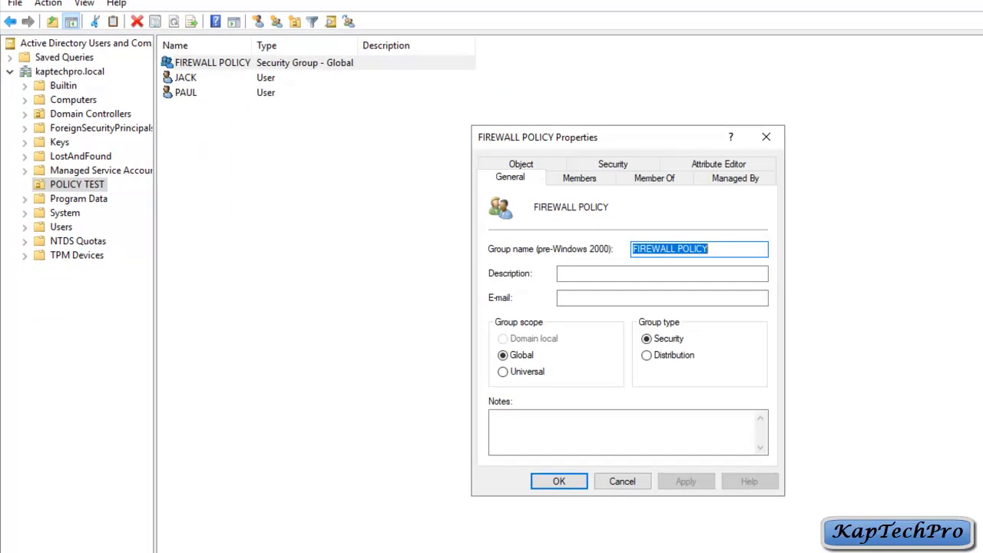
left_click(579, 178)
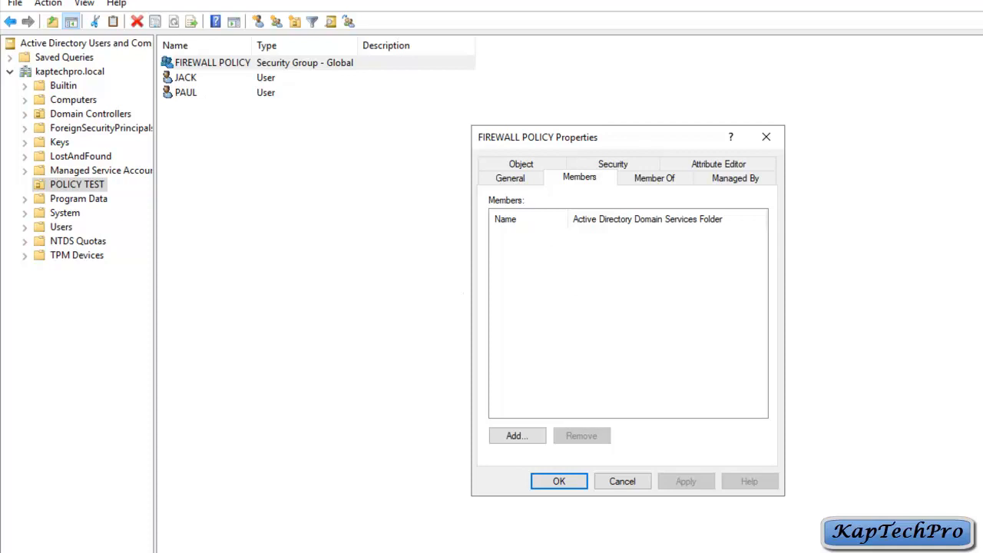
left_click(517, 436)
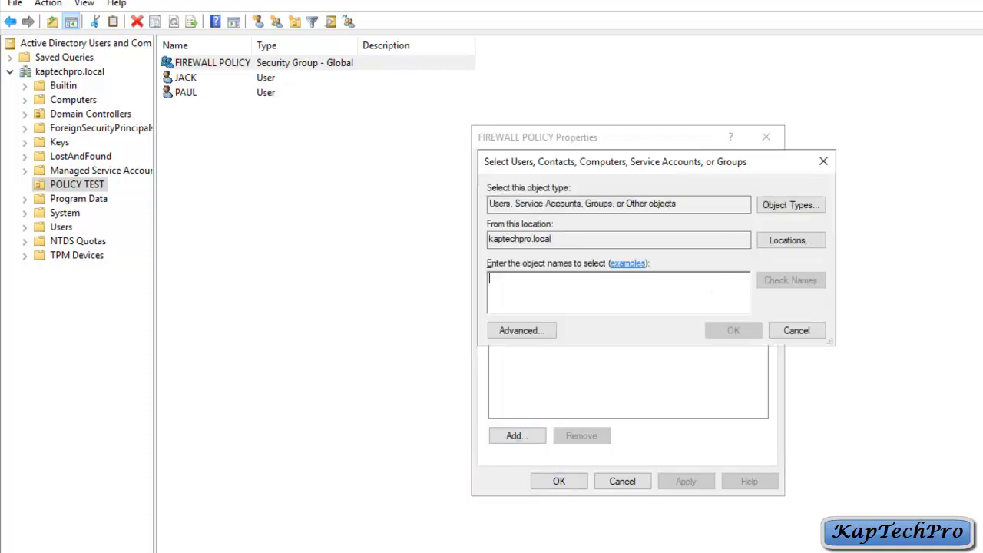
type("JACK")
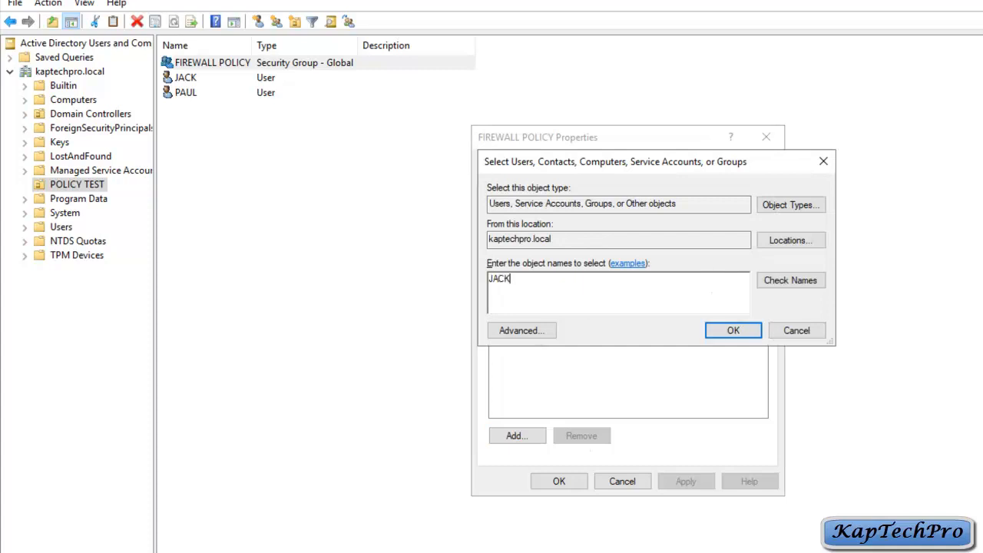
left_click(790, 281)
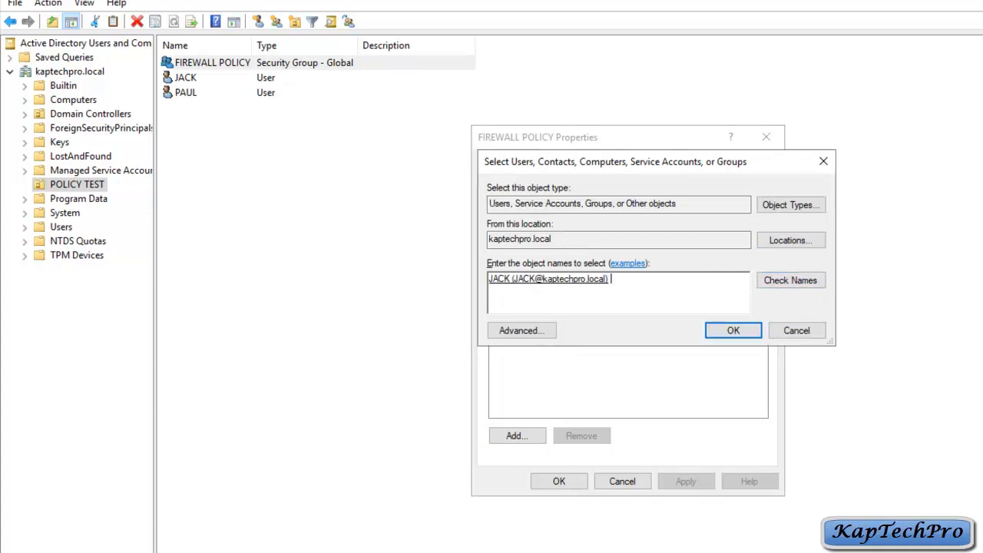
type("PAUL")
left_click(790, 280)
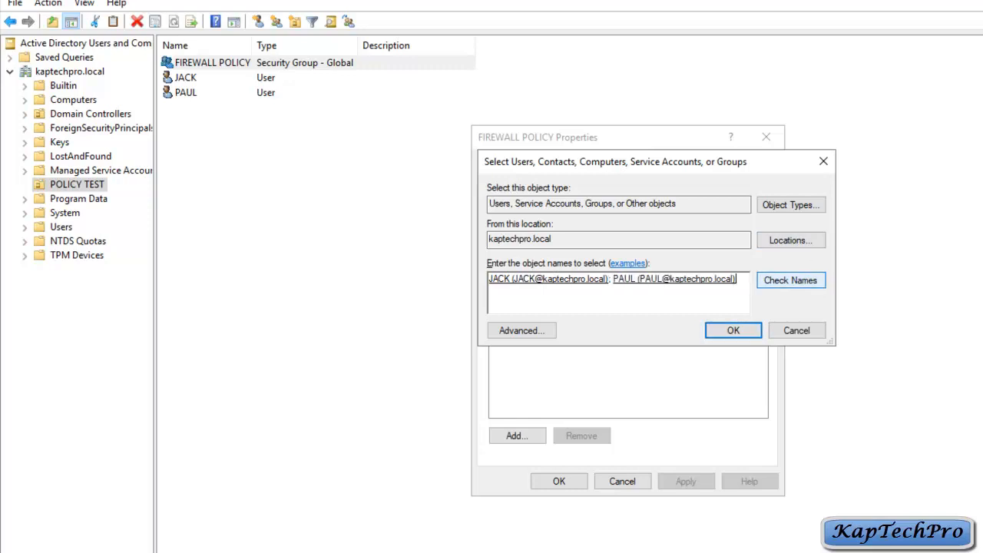
key("Return")
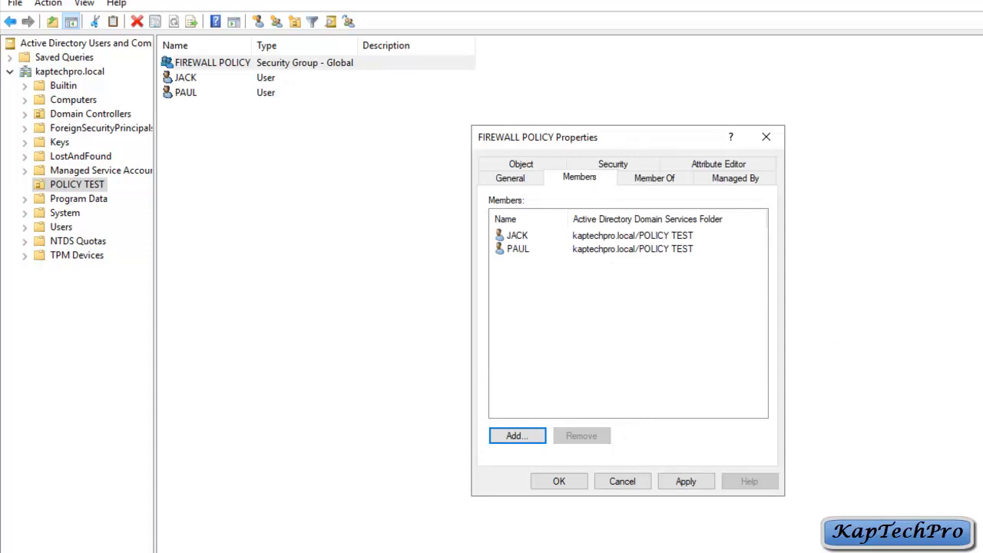
left_click(686, 480)
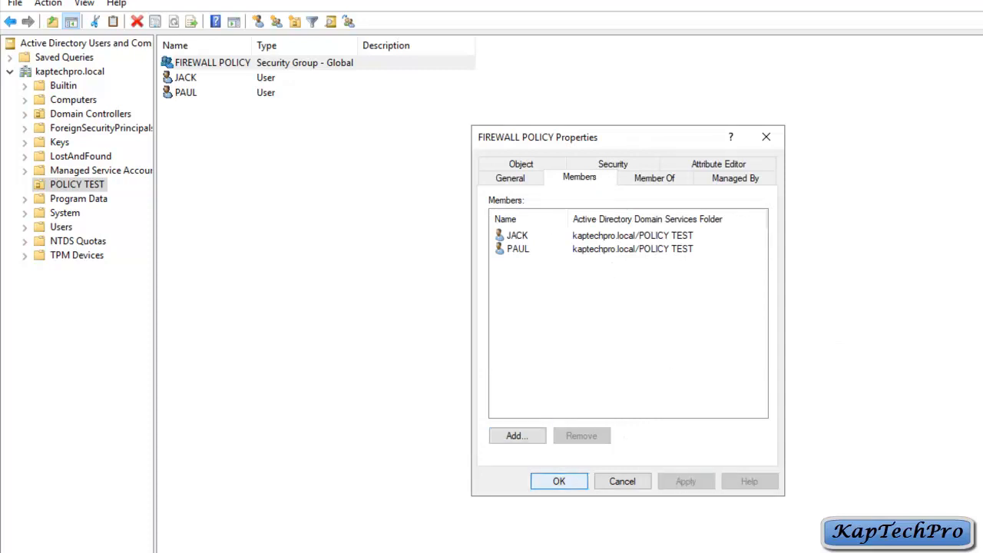
left_click(558, 481)
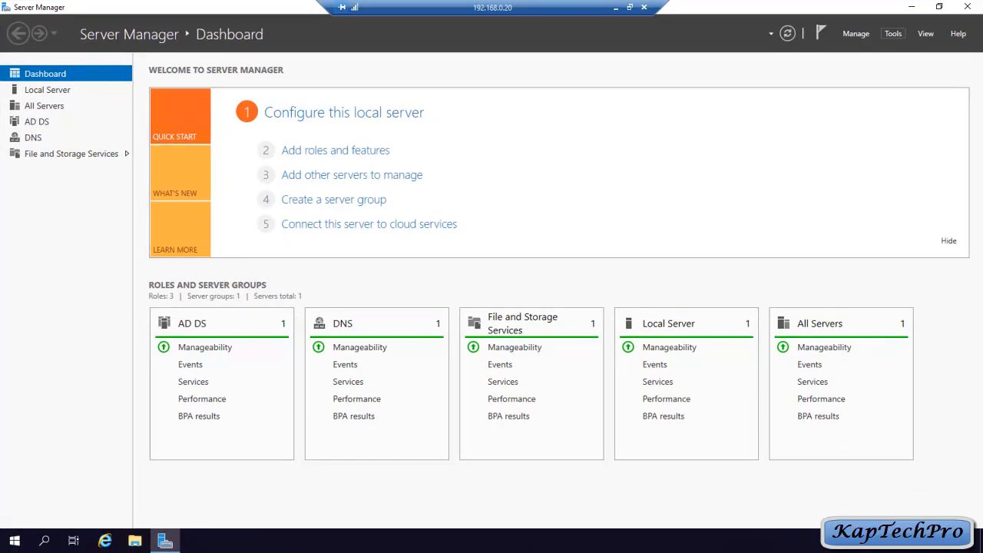
Switch to Group Policy Management and expand the kaptechpro.local domain down to its Group Policy Objects
left_click(893, 34)
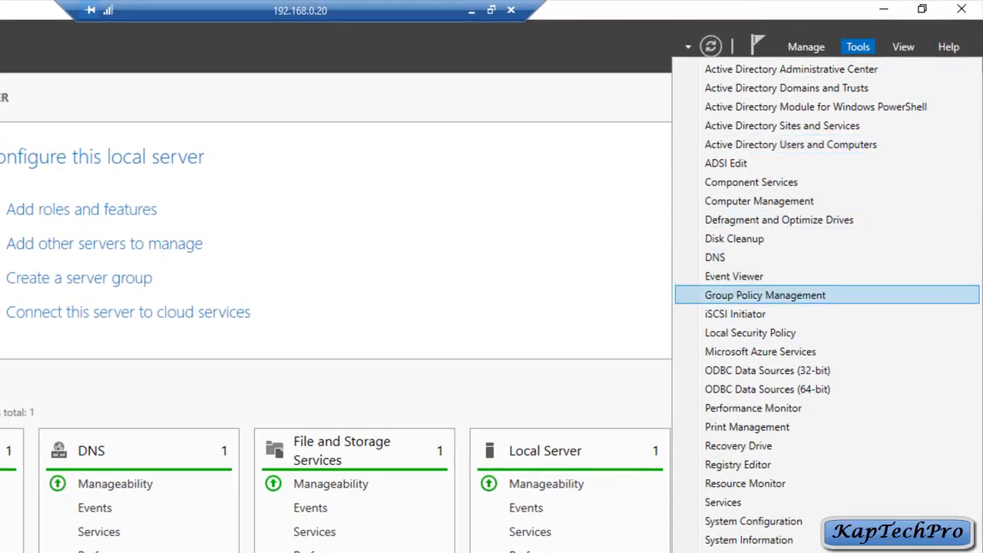
left_click(764, 295)
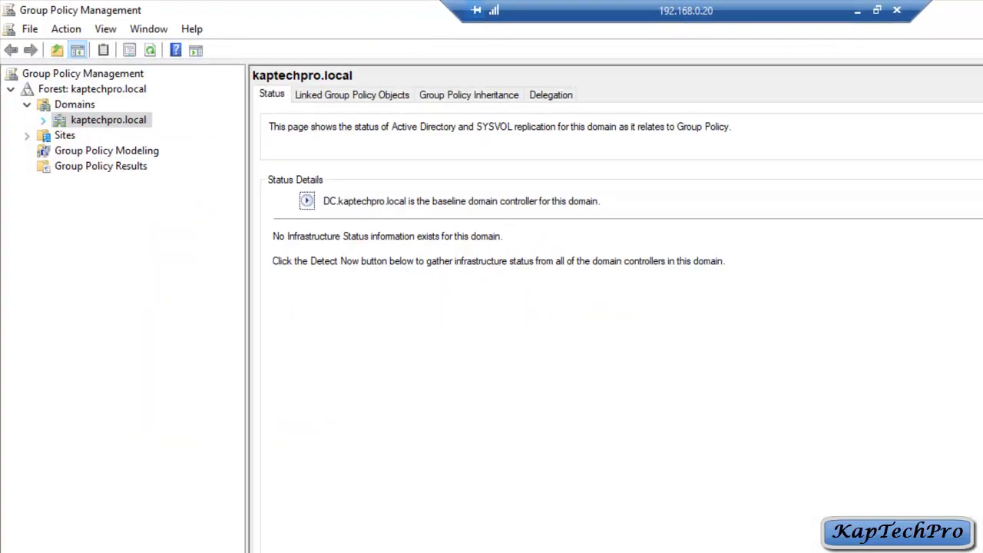
left_click(74, 105)
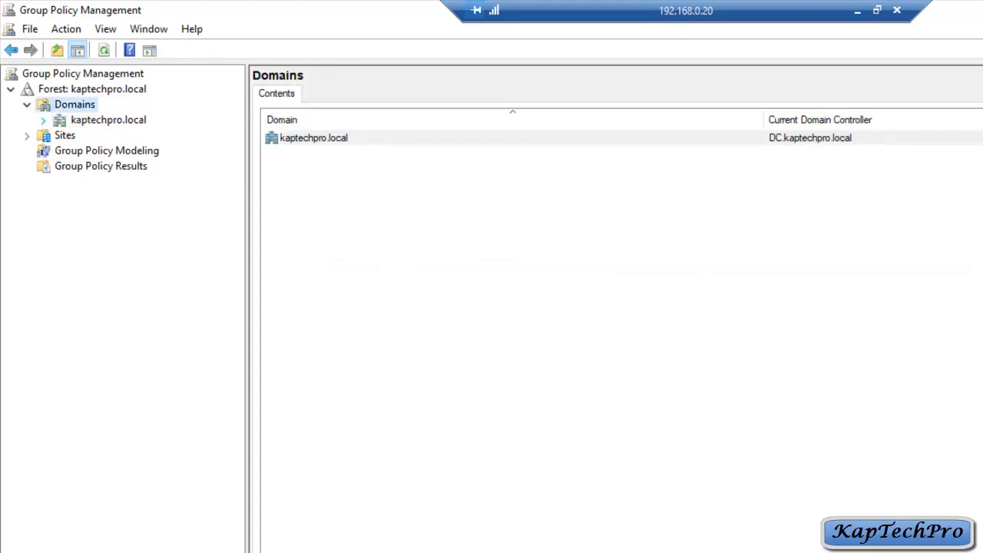
left_click(43, 121)
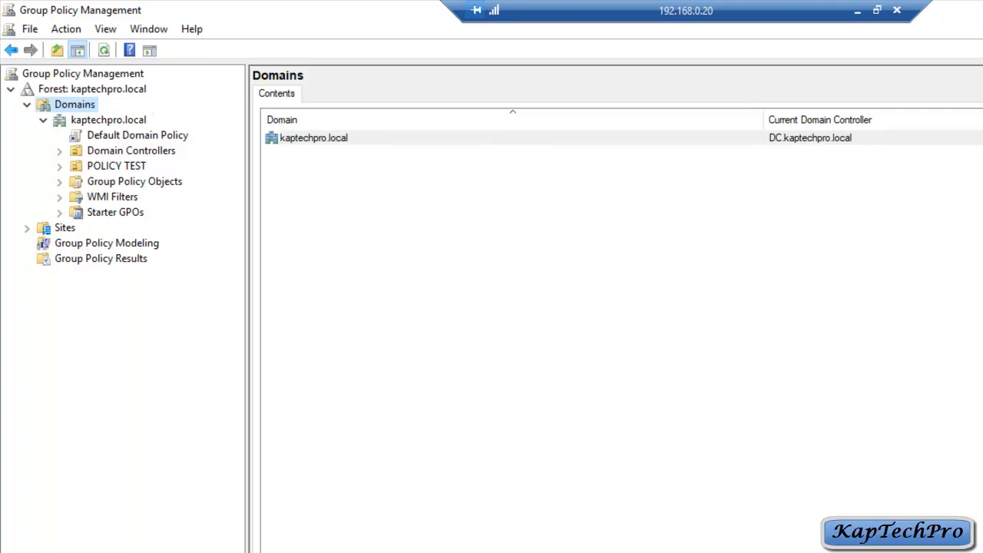
left_click(109, 120)
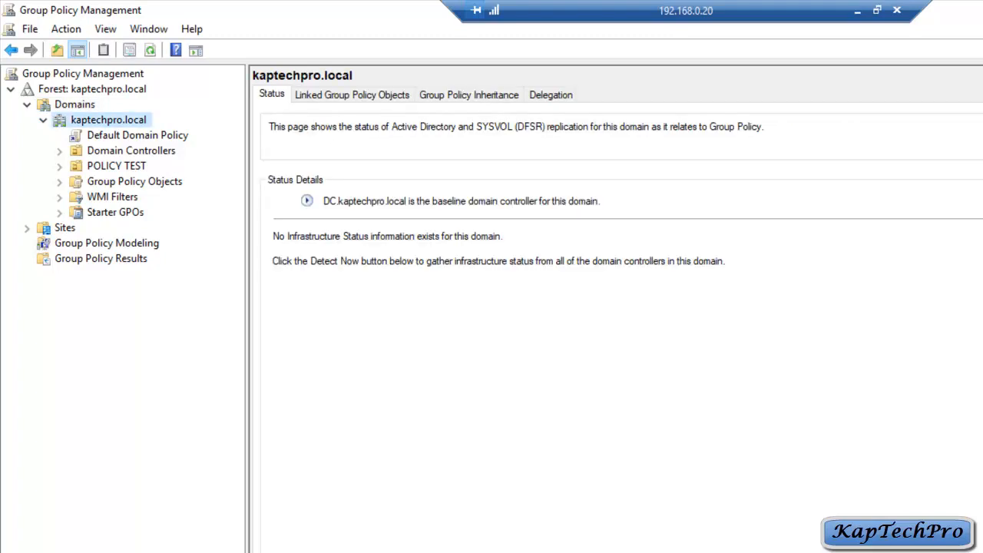
left_click(59, 181)
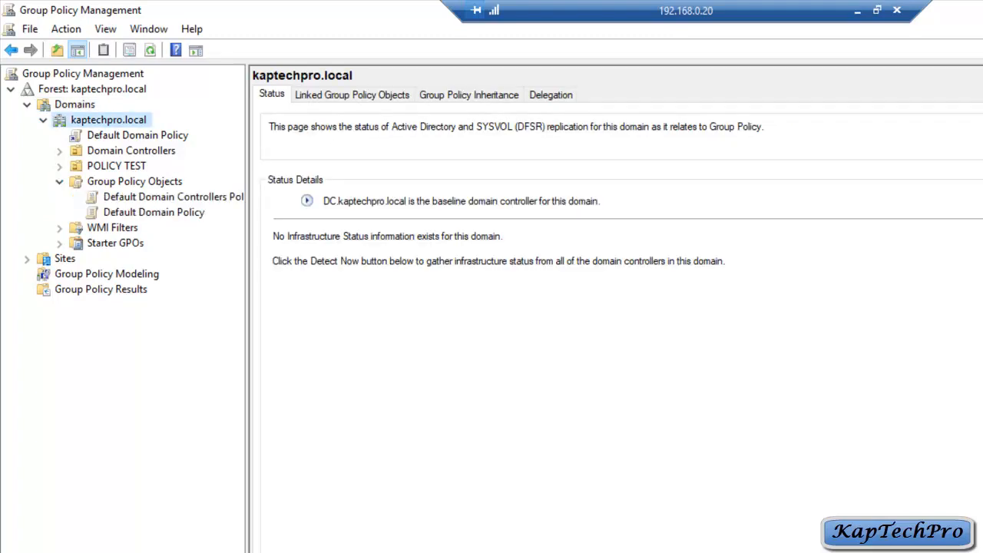
Create a new Group Policy Object named WINDOWS FIREWALL PORTS with no source starter GPO
right_click(102, 182)
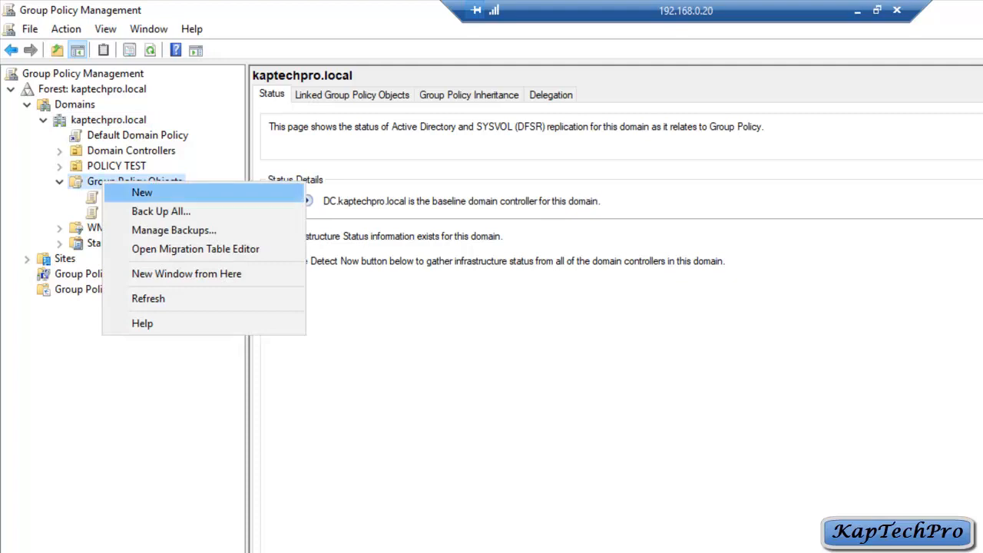
left_click(142, 193)
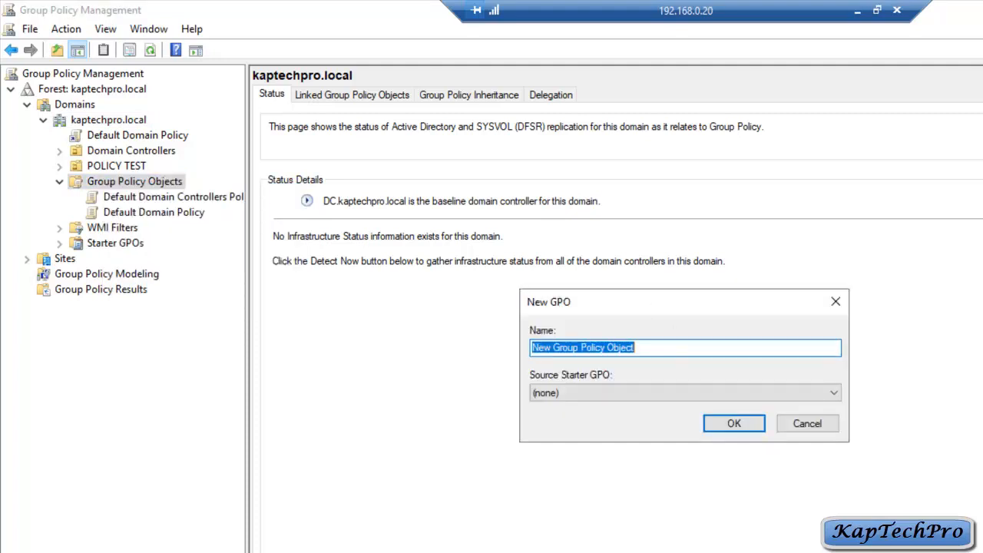
type("WINDOWS FI")
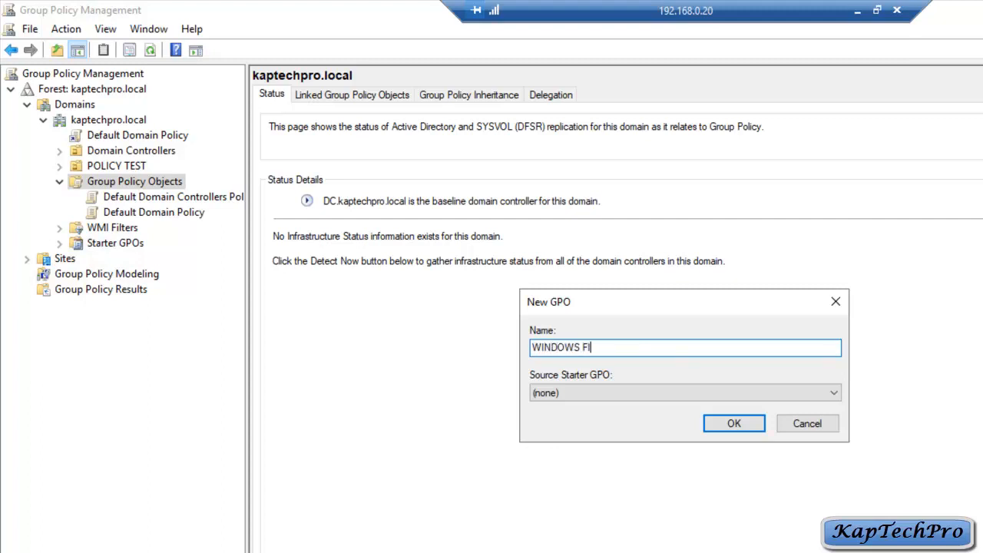
type("REWALL PORTS")
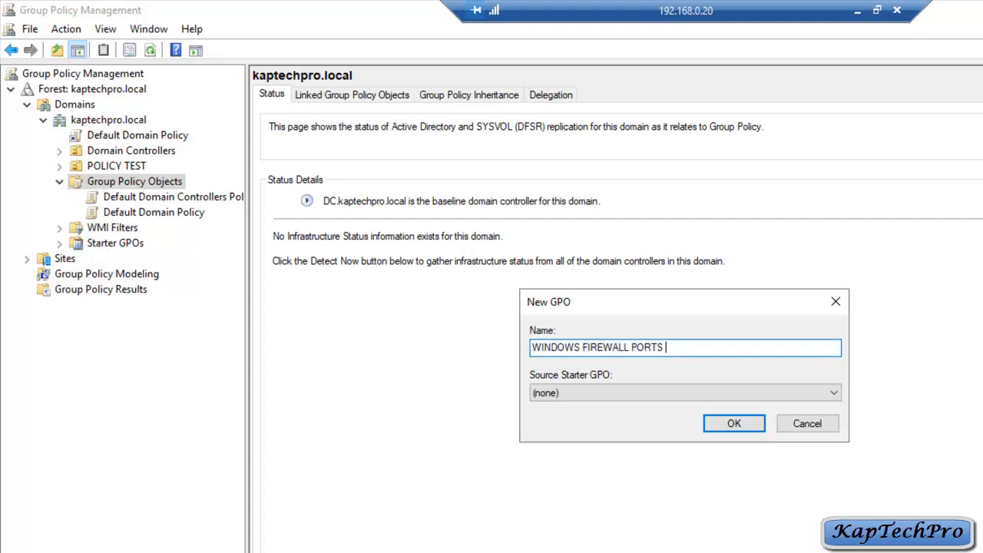
key("Return")
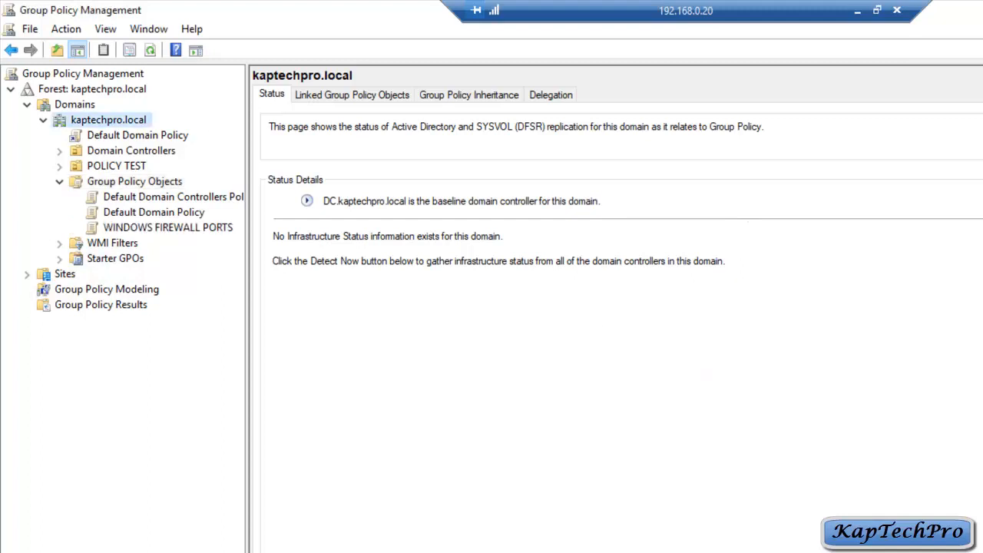
Open the WINDOWS FIREWALL PORTS policy object for editing in a maximized editor window
left_click(111, 228)
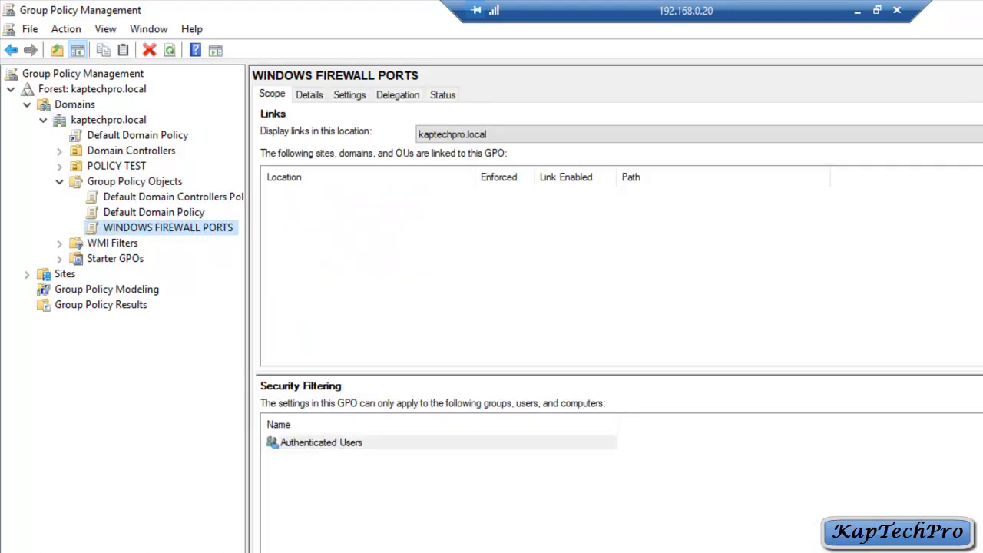
right_click(109, 227)
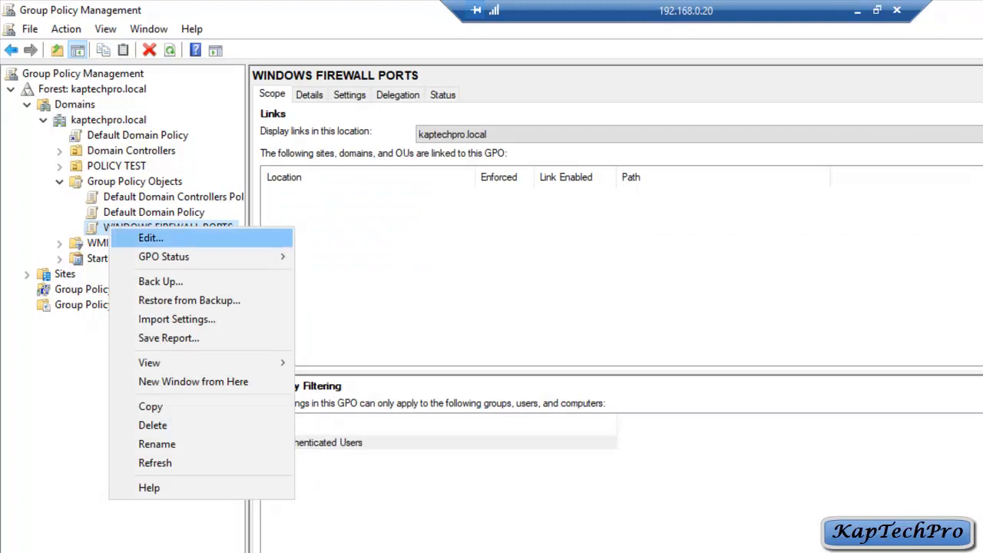
key("Return")
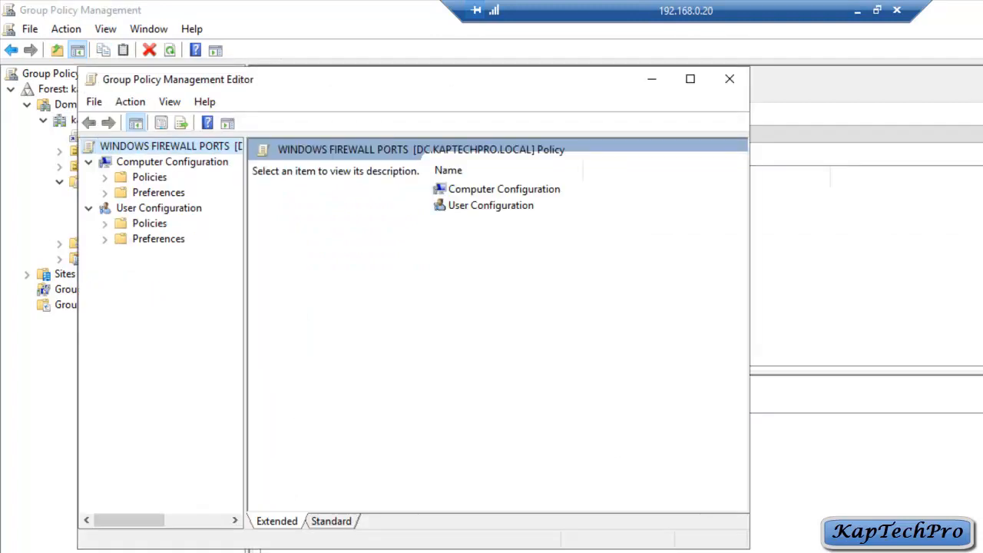
left_click(689, 79)
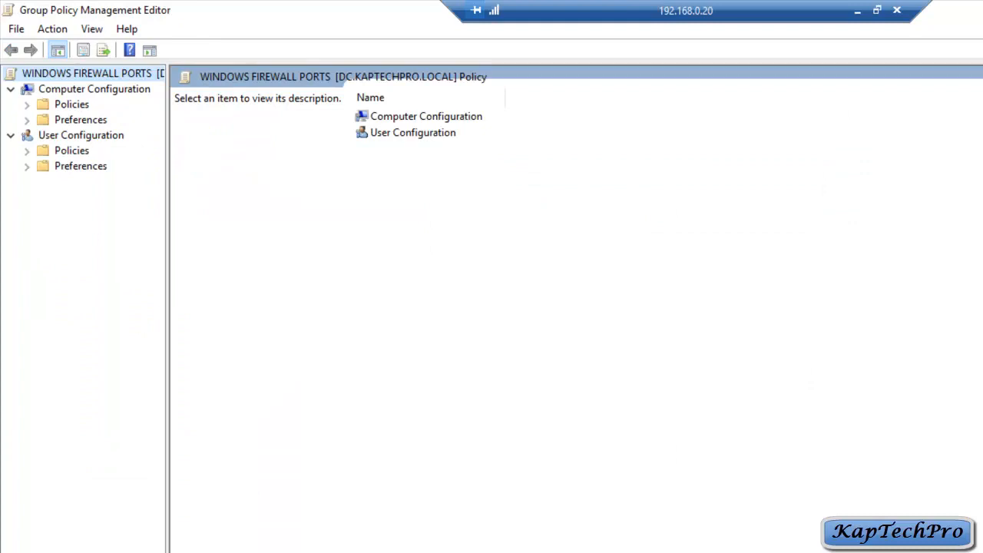
Under Computer Configuration policies, expand Administrative Templates > Network > Network Connections > Windows Defender Firewall and open the Domain Profile settings
left_click(27, 105)
left_click_drag(168, 162, 281, 162)
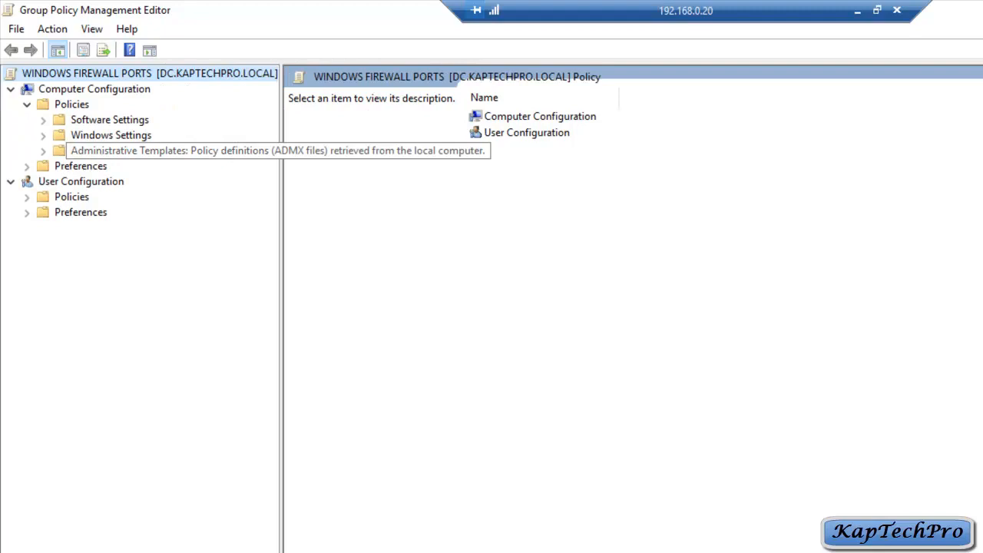
left_click(43, 152)
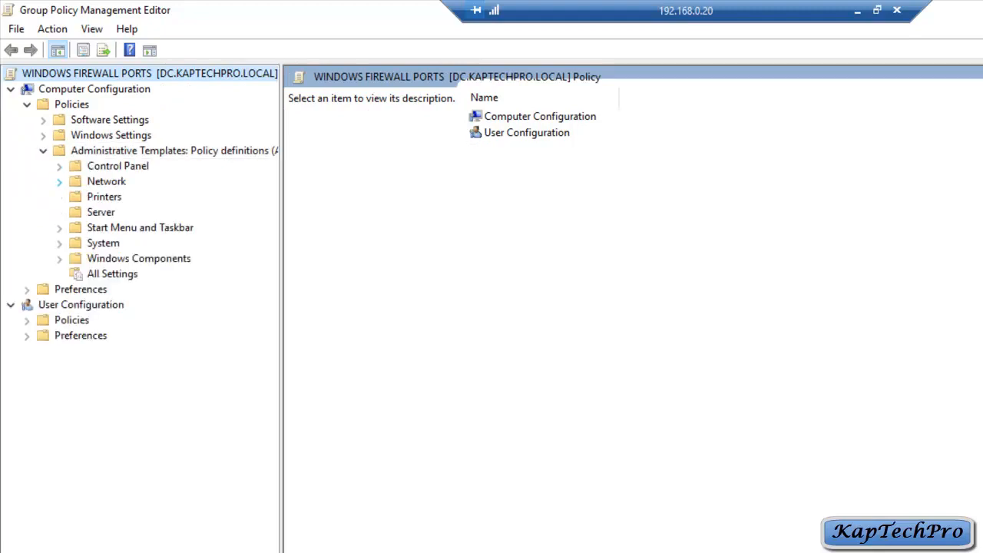
left_click(59, 181)
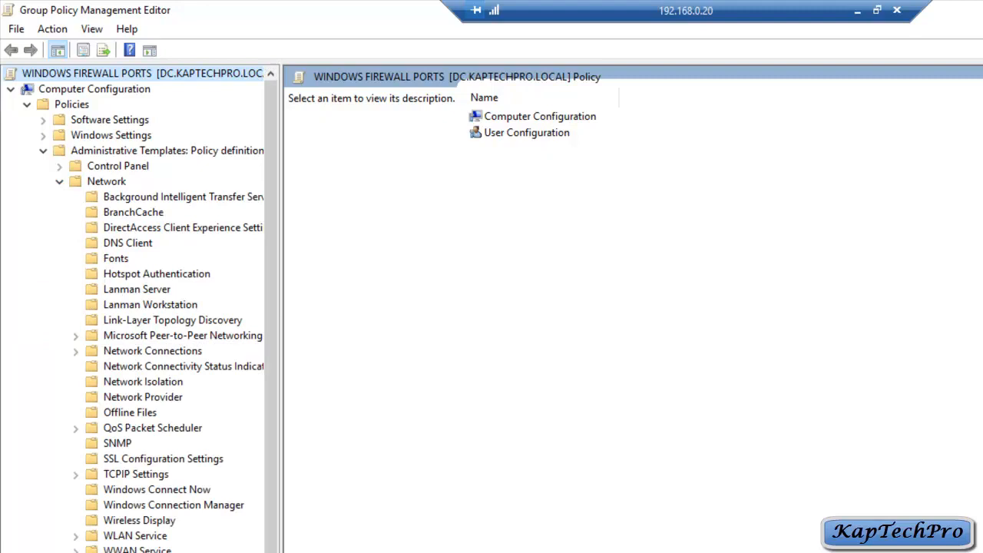
left_click(76, 351)
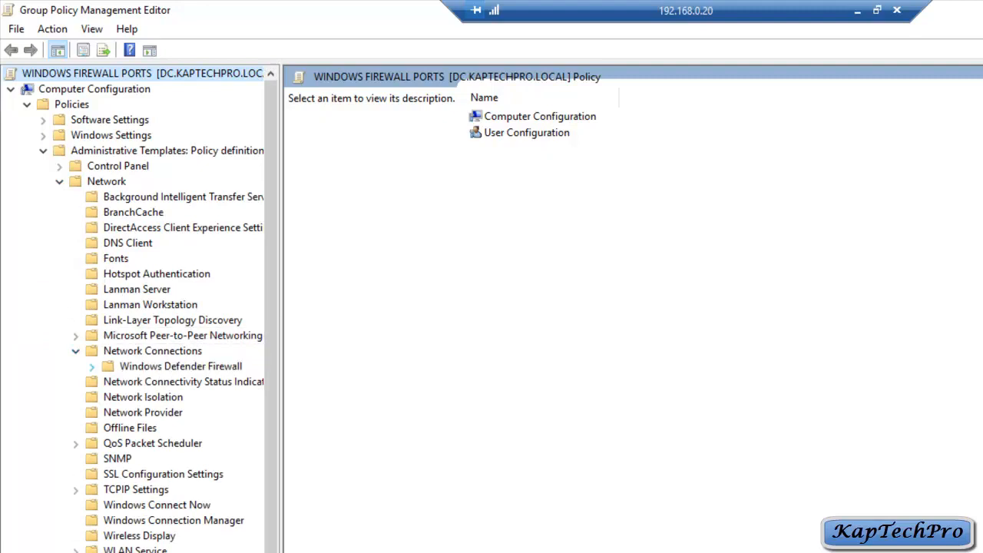
left_click(91, 366)
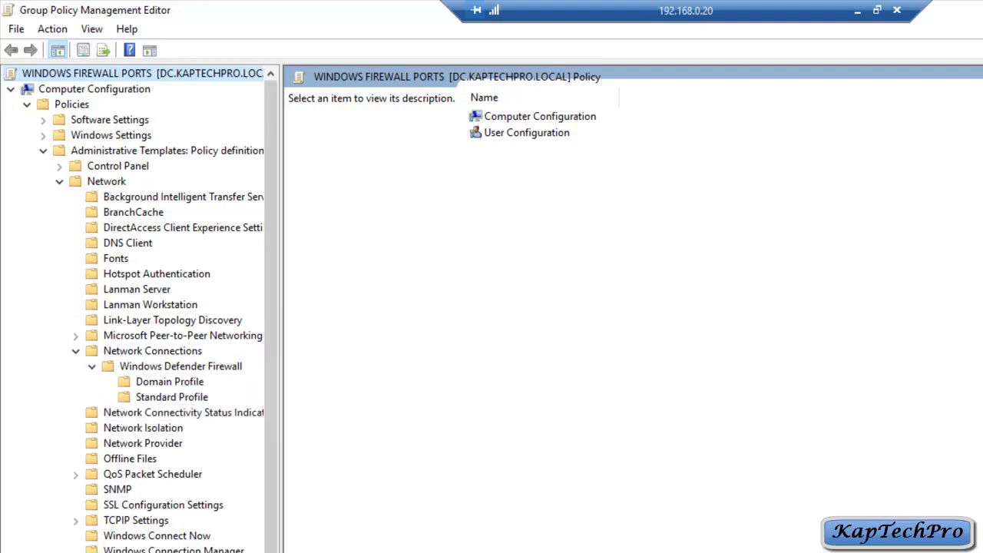
left_click(169, 382)
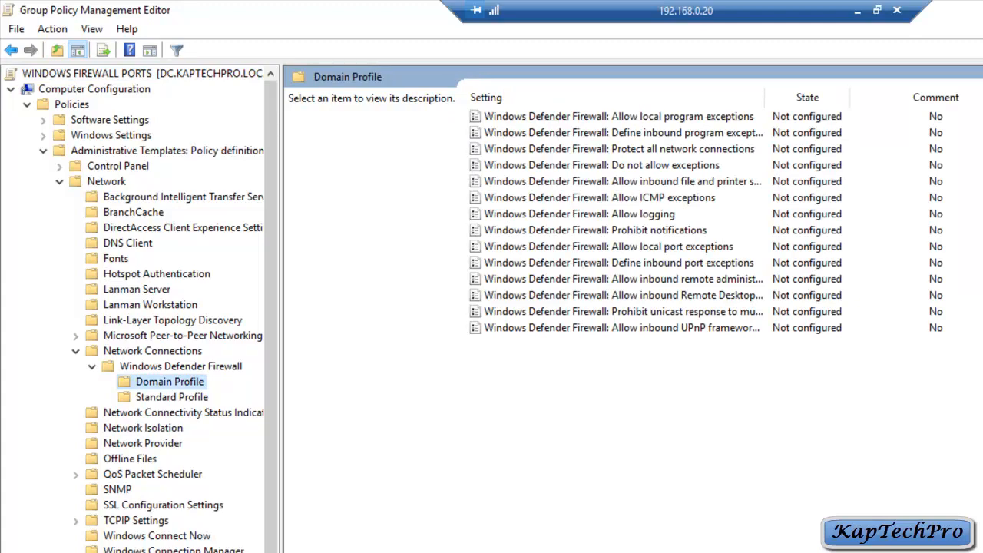
Open the "Windows Defender Firewall: Define inbound port exceptions" policy setting in a maximized window and set it to Enabled
left_click(619, 263)
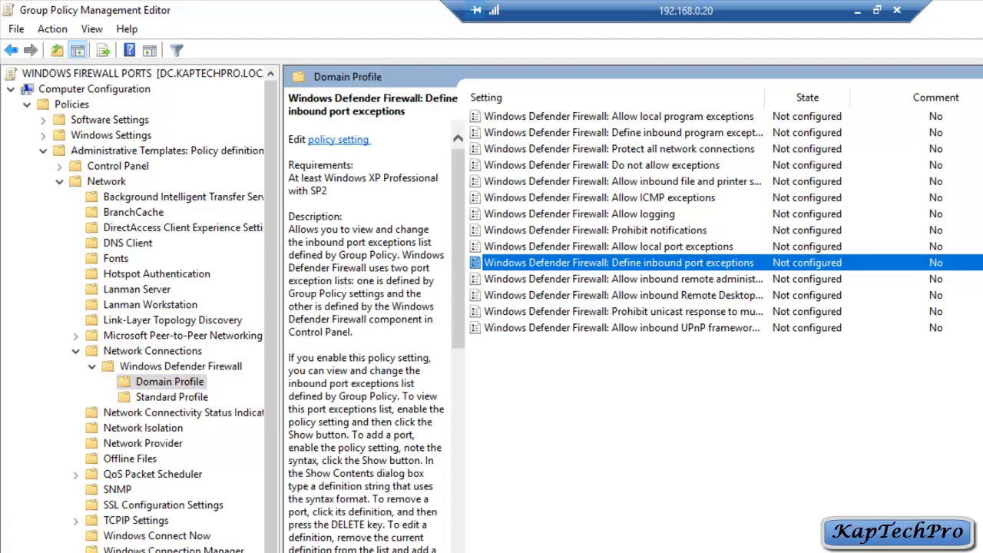
left_click(339, 140)
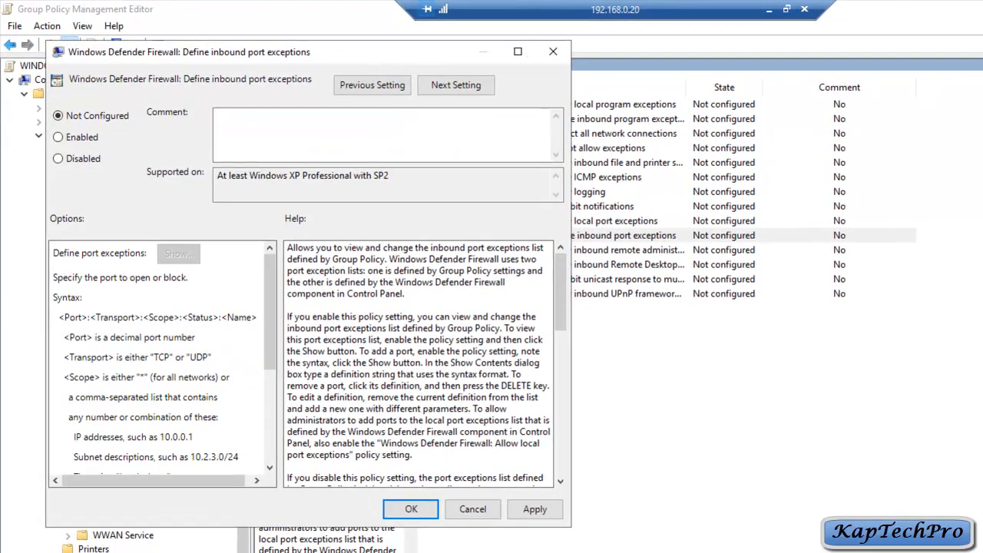
left_click(518, 52)
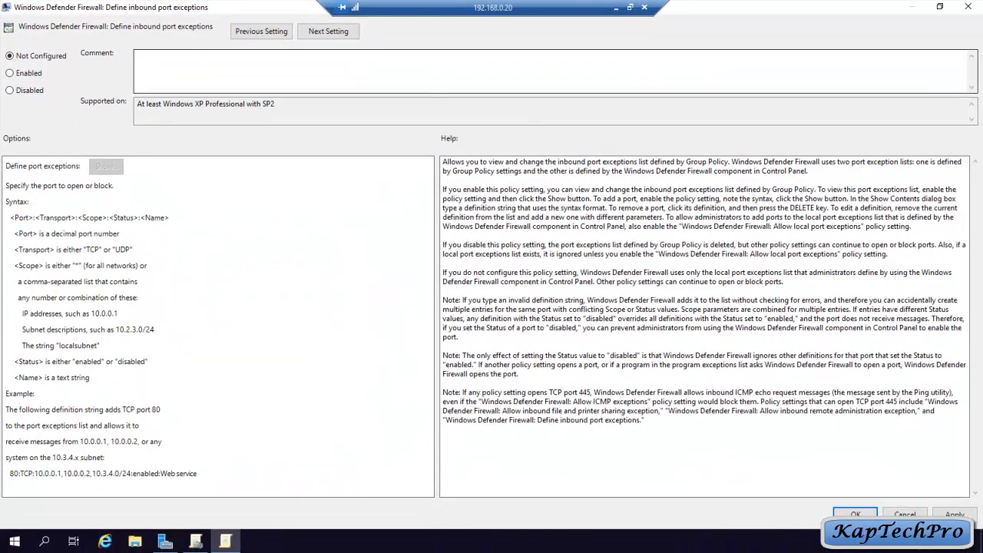
left_click(11, 73)
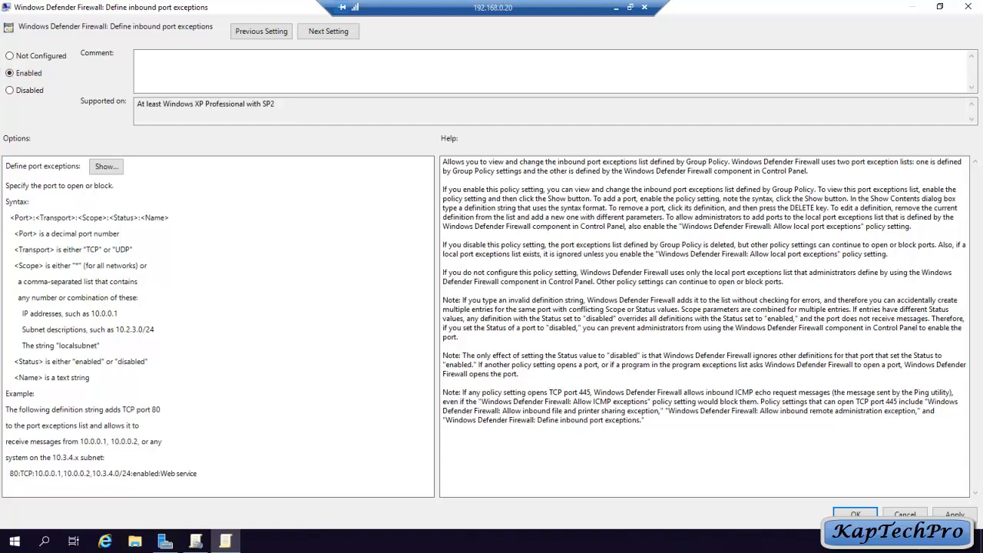
Define the port exception 5045;TCP;192.168.0.0/24;ENABLED;PORT_RULES and save the inbound port exceptions setting
left_click(106, 166)
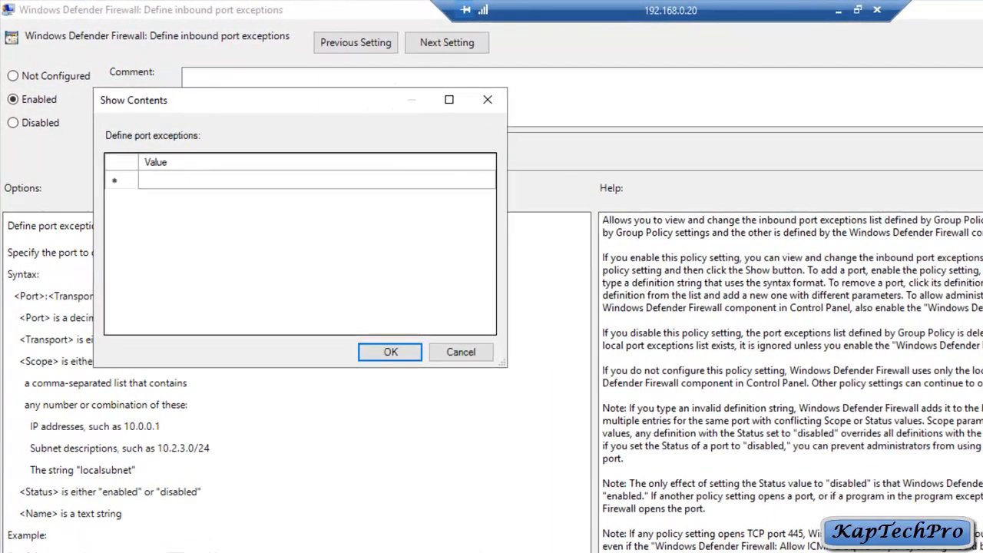
left_click_drag(269, 100, 605, 152)
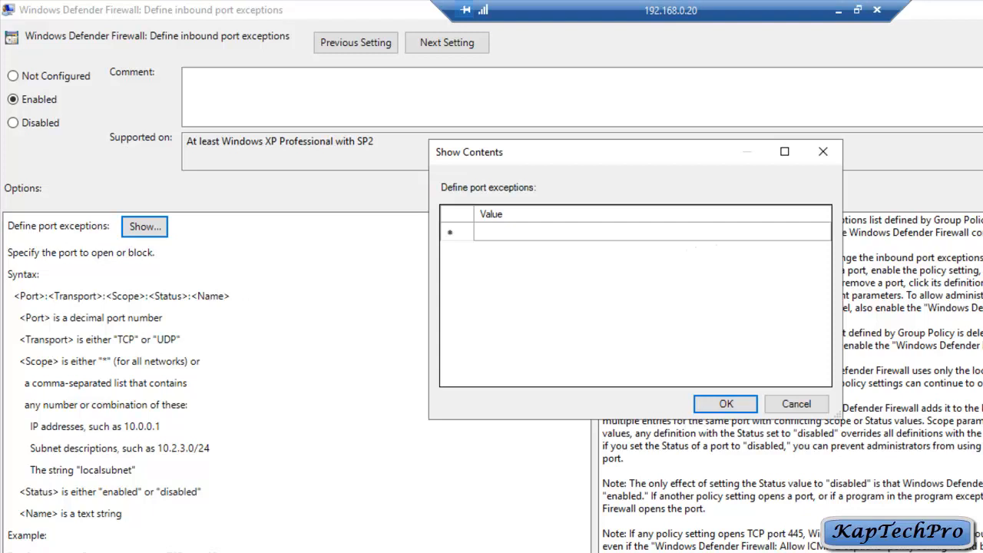
left_click(495, 232)
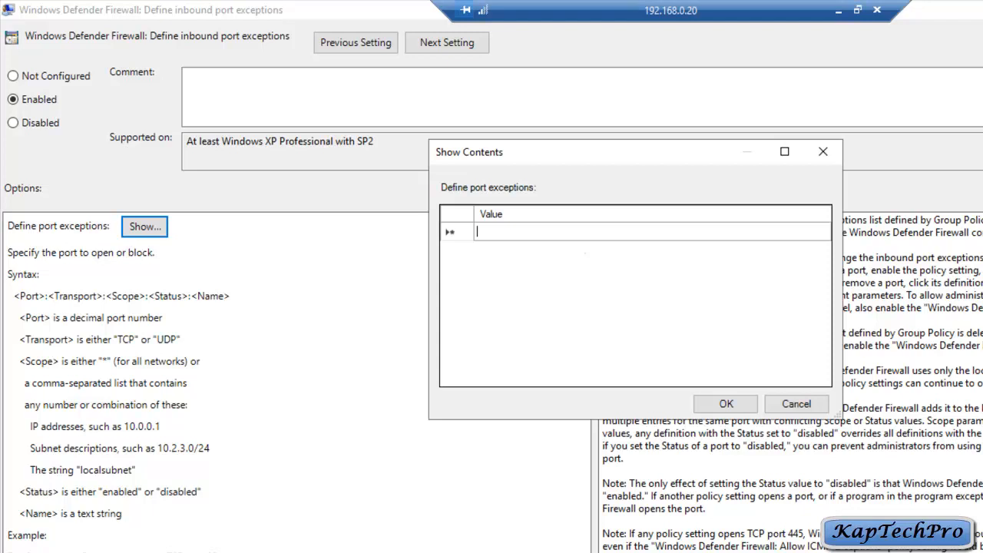
type("5045;")
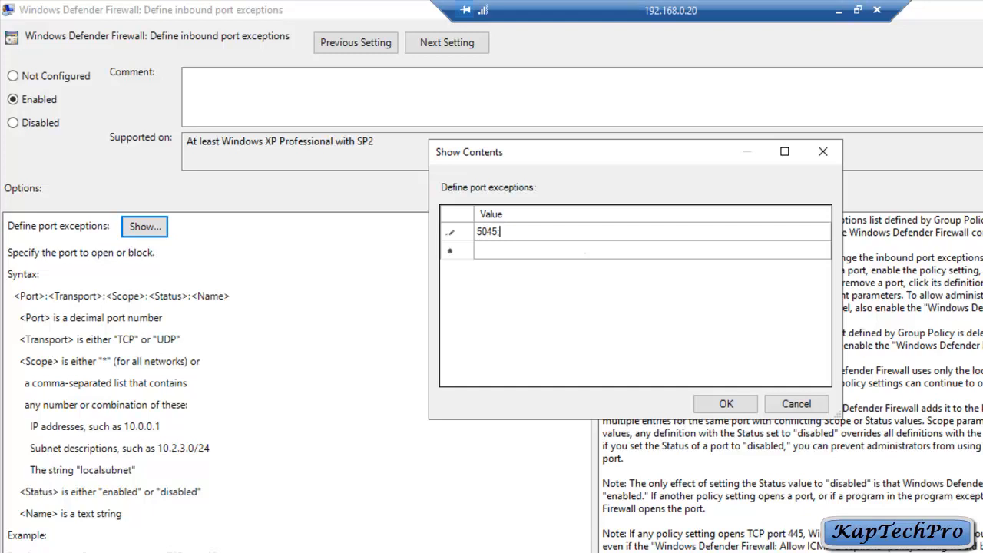
type("TCP:")
type("192.168.0.0/24")
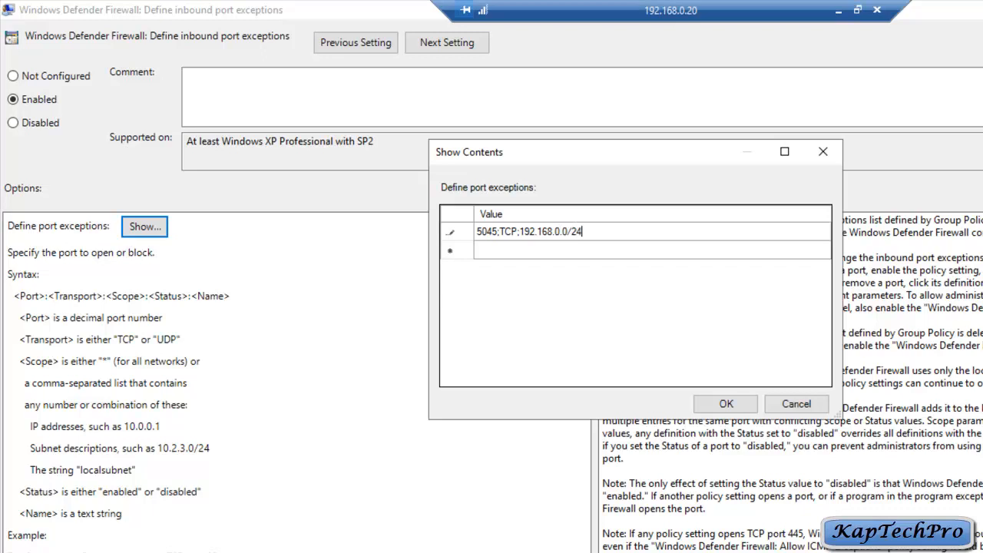
type(";e")
key("BackSpace")
type("ENABLED;PORT_RULES")
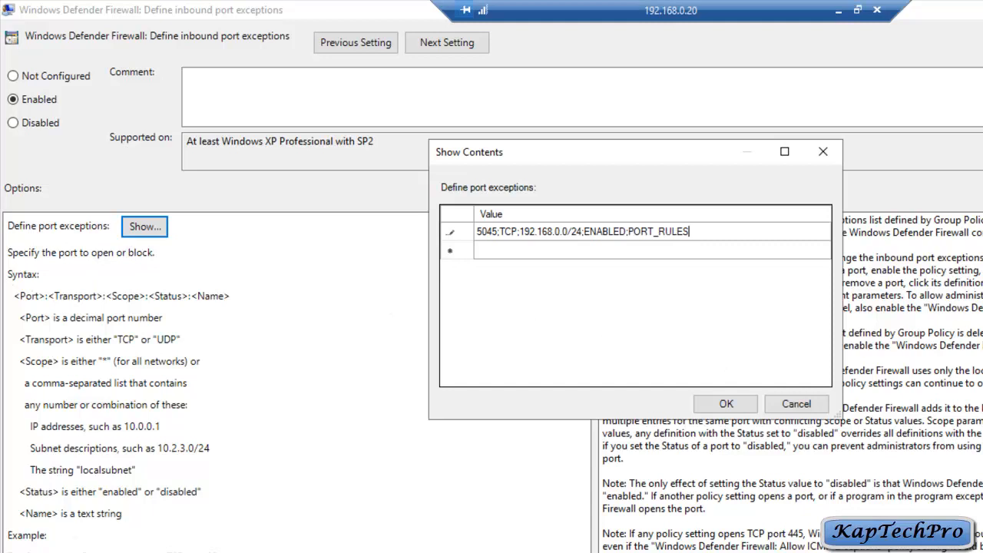
left_click(726, 403)
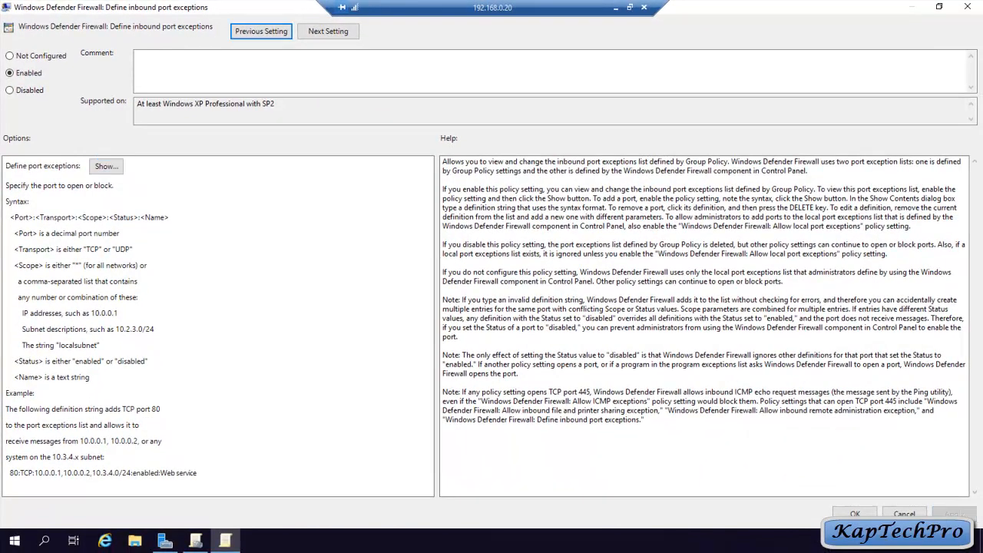
left_click(855, 514)
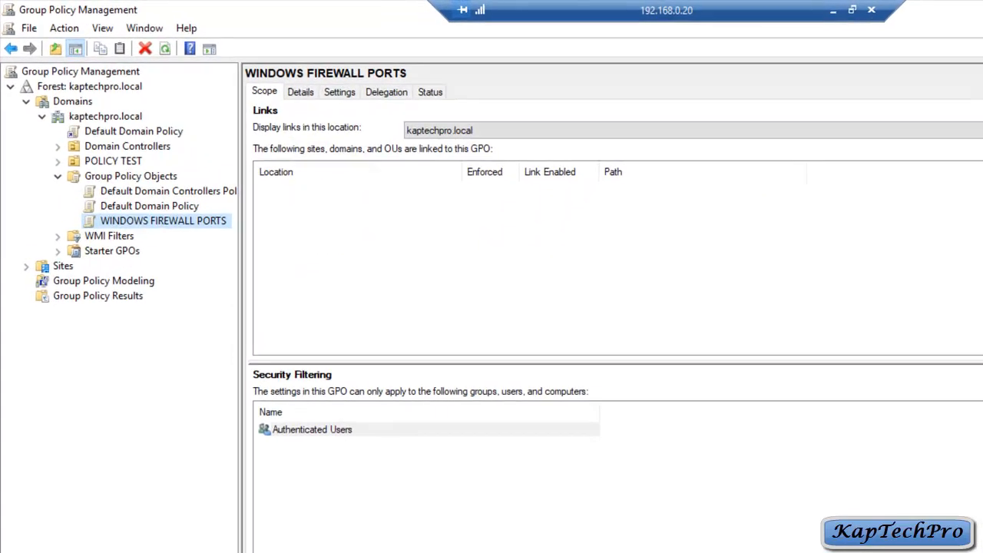
Link the existing WINDOWS FIREWALL PORTS policy object to the POLICY TEST organizational unit
left_click(117, 167)
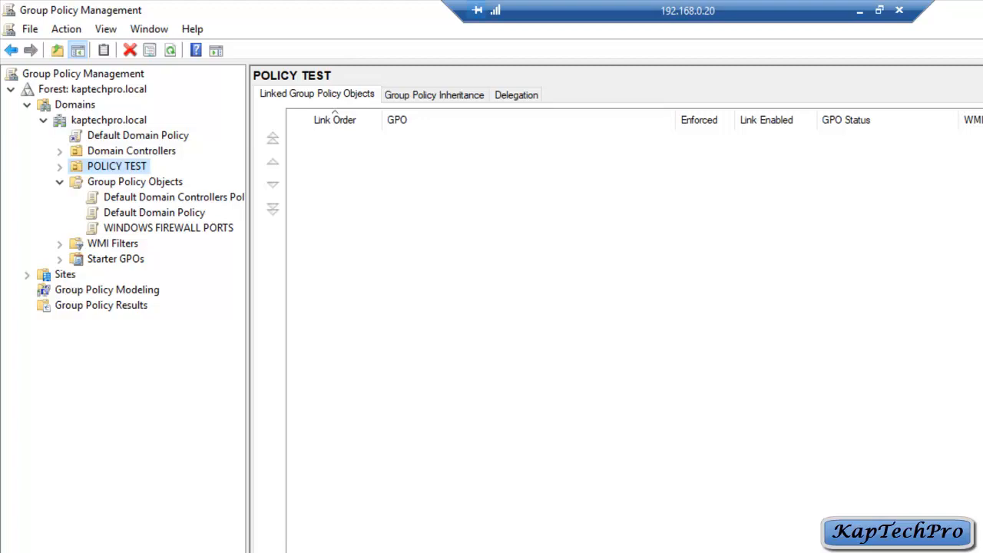
right_click(106, 163)
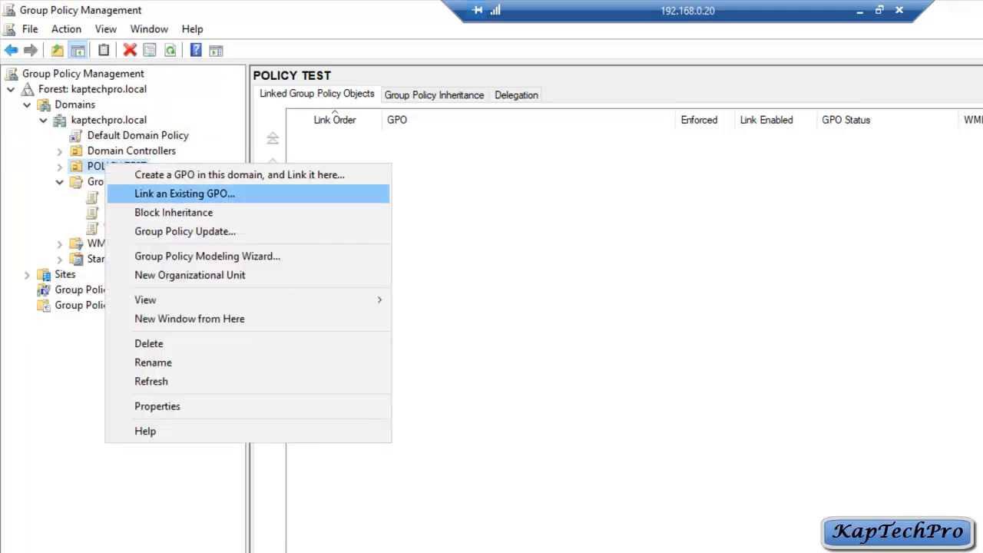
key("Return")
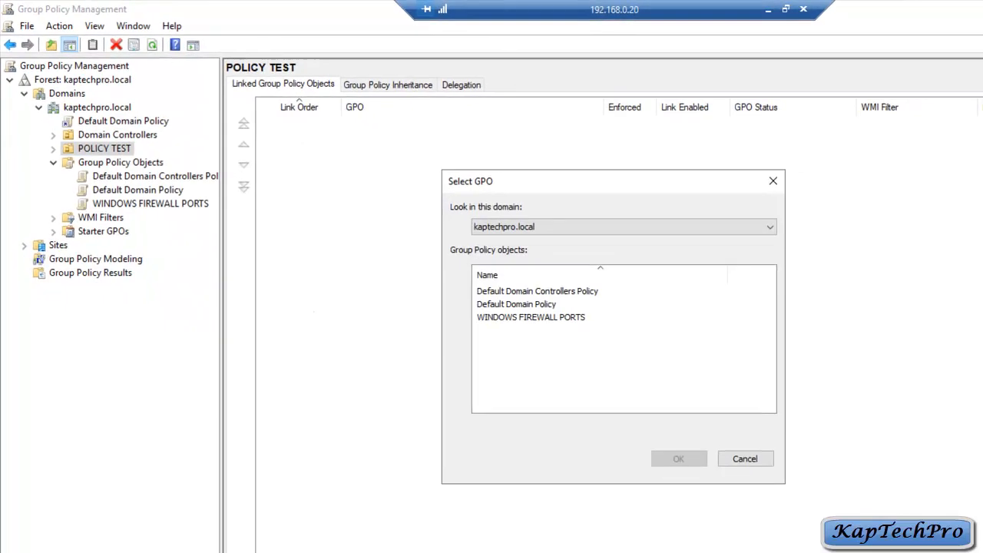
left_click(531, 318)
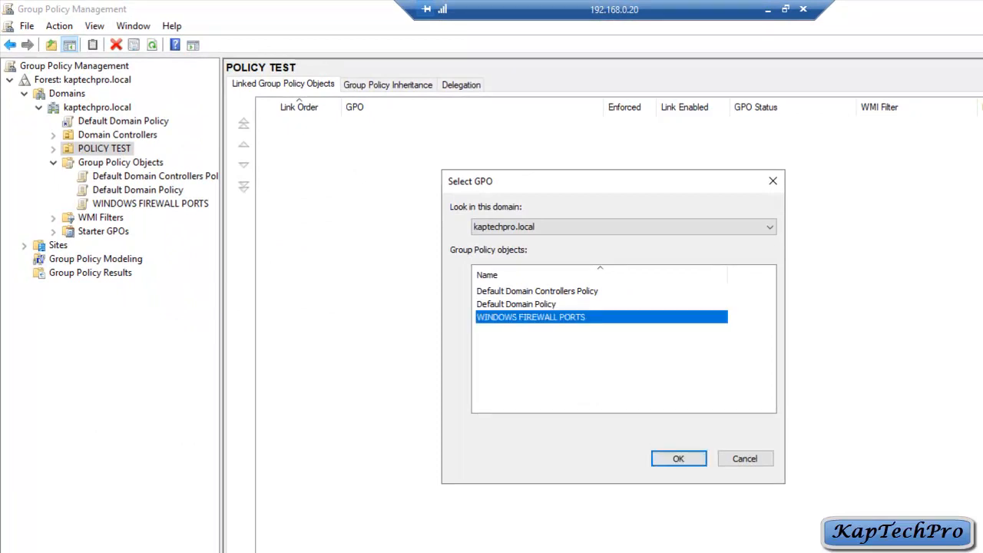
key("Return")
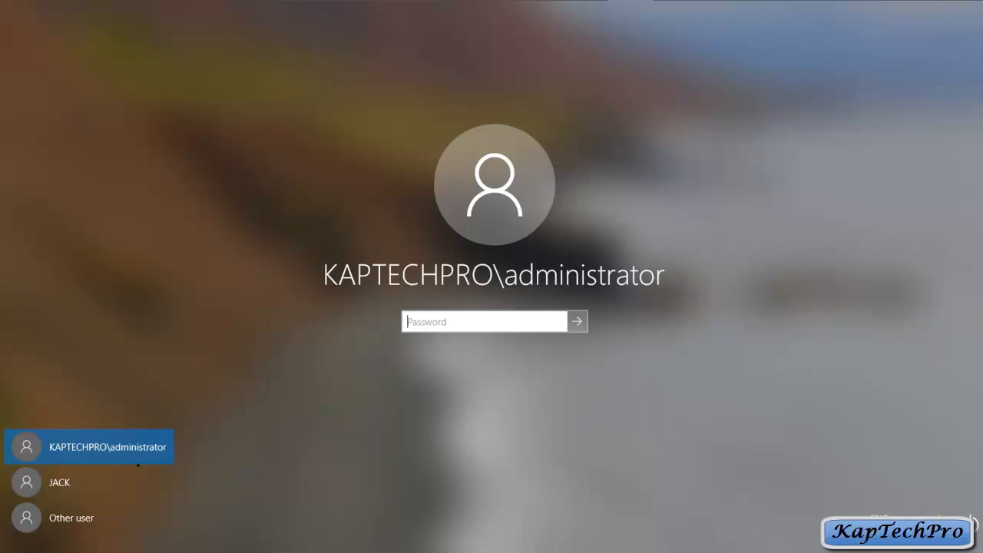
Sign in to the client computer with the non-administrator user account listed, entering the account password
left_click(81, 484)
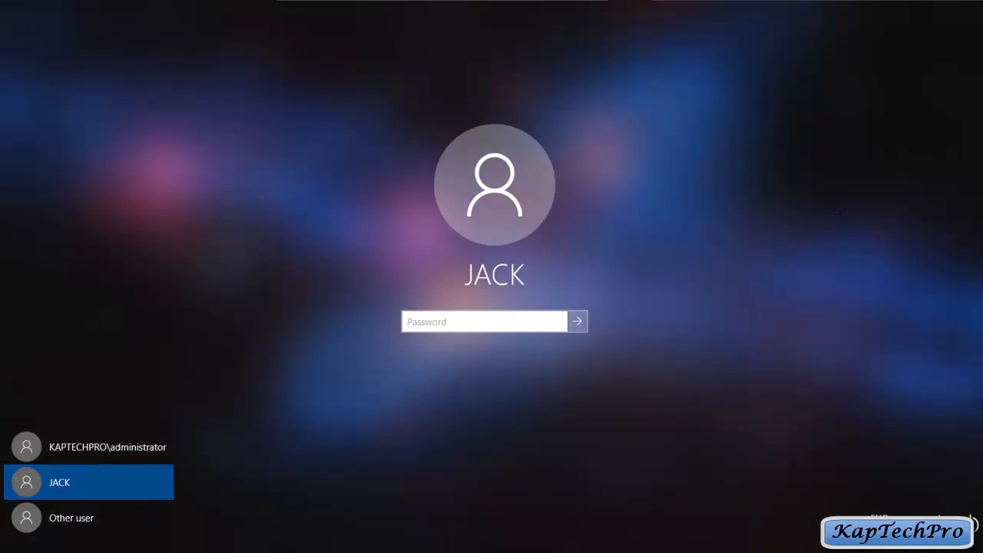
type("********")
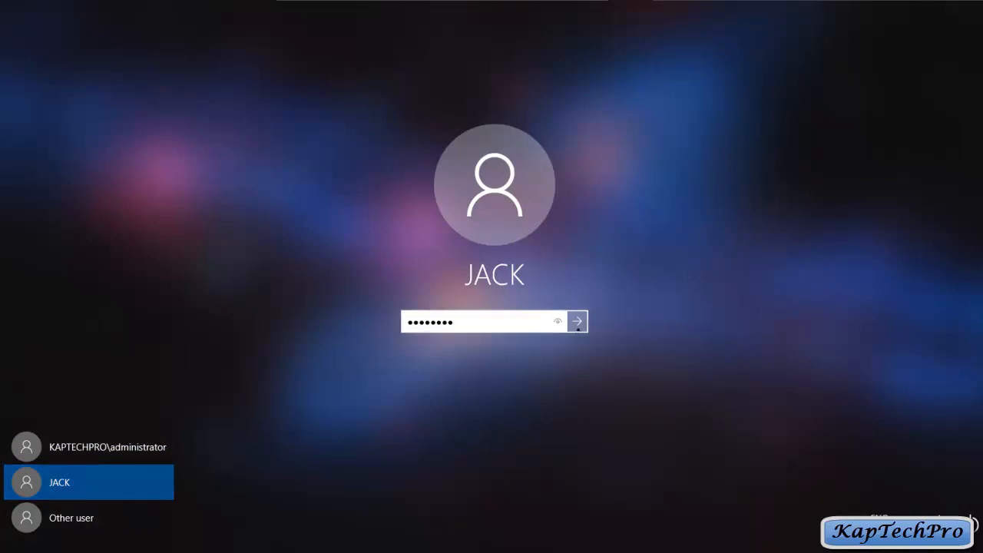
left_click(577, 322)
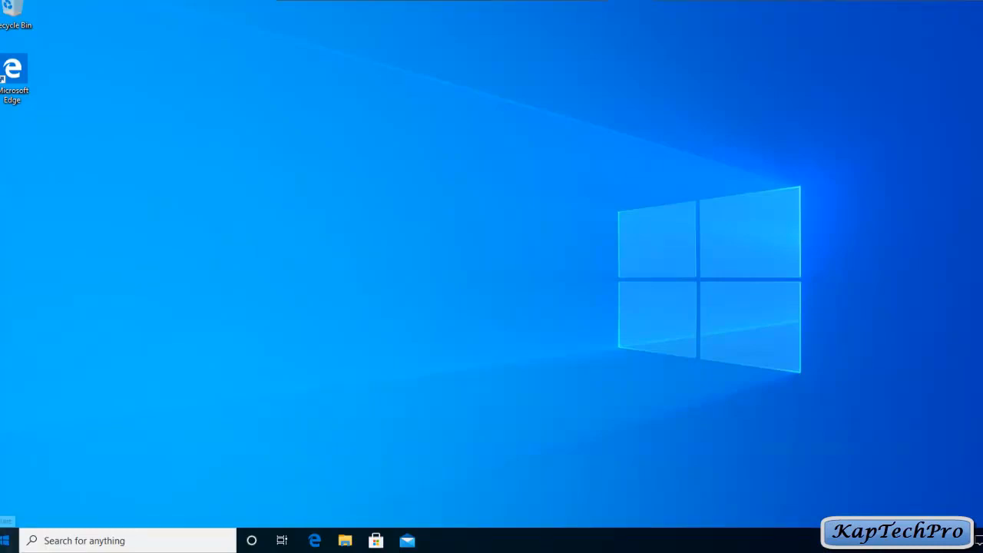
Open Command Prompt on the client computer and force a Group Policy update with gpupdate /force
left_click(5, 540)
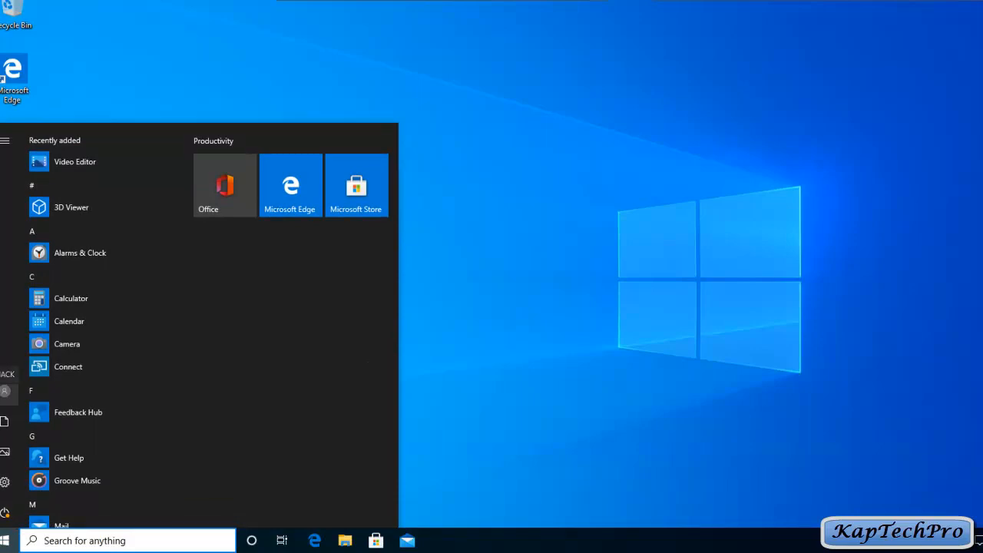
key("Escape")
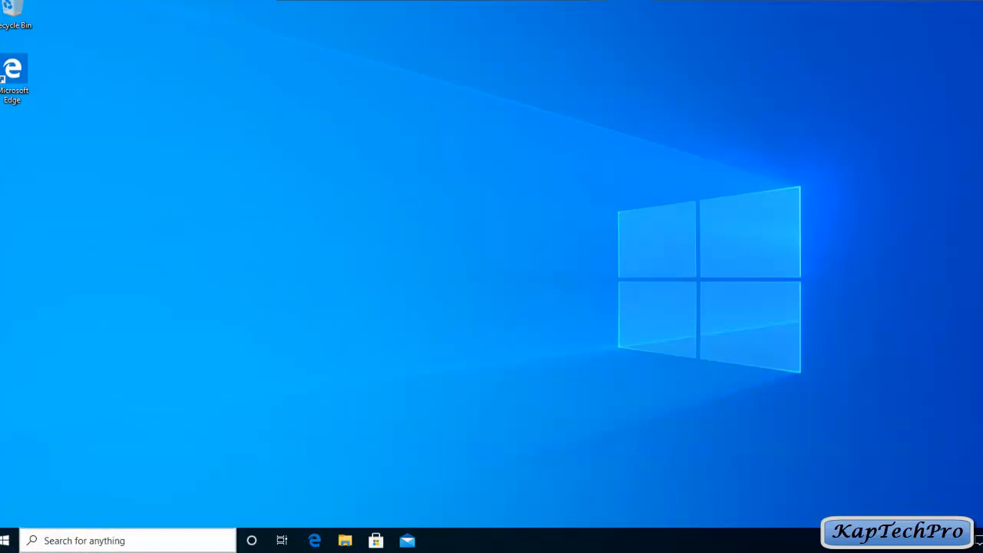
left_click(118, 541)
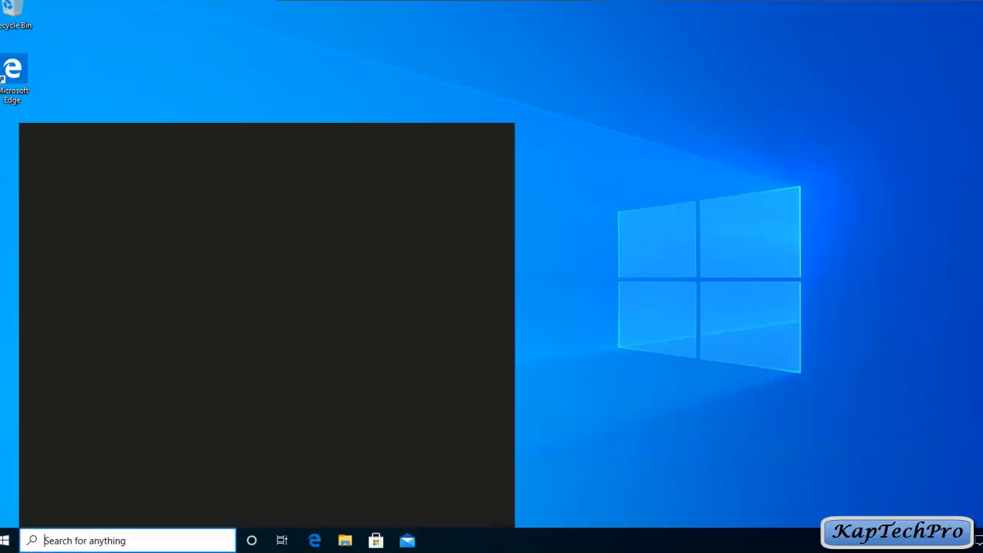
type("cmd")
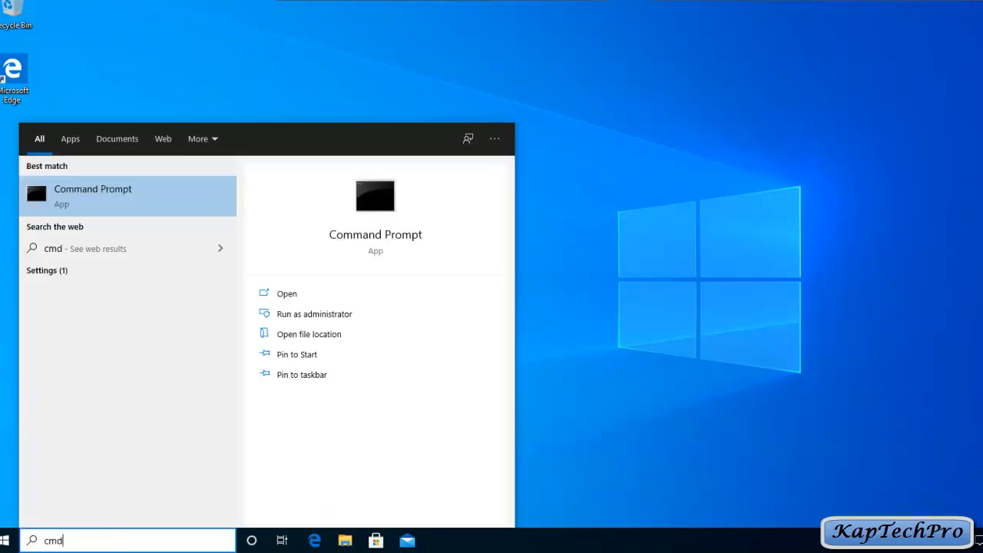
key("Return")
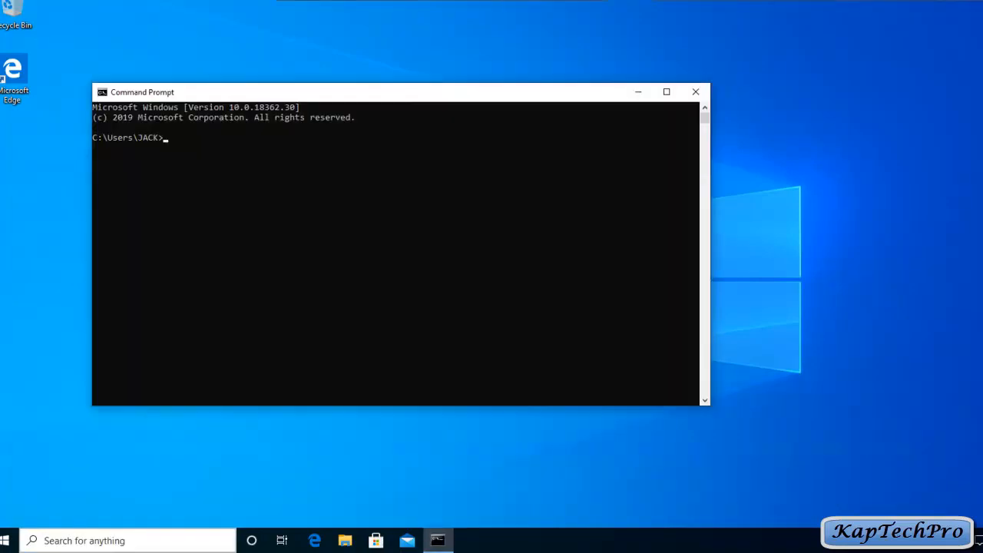
type("gpupdate")
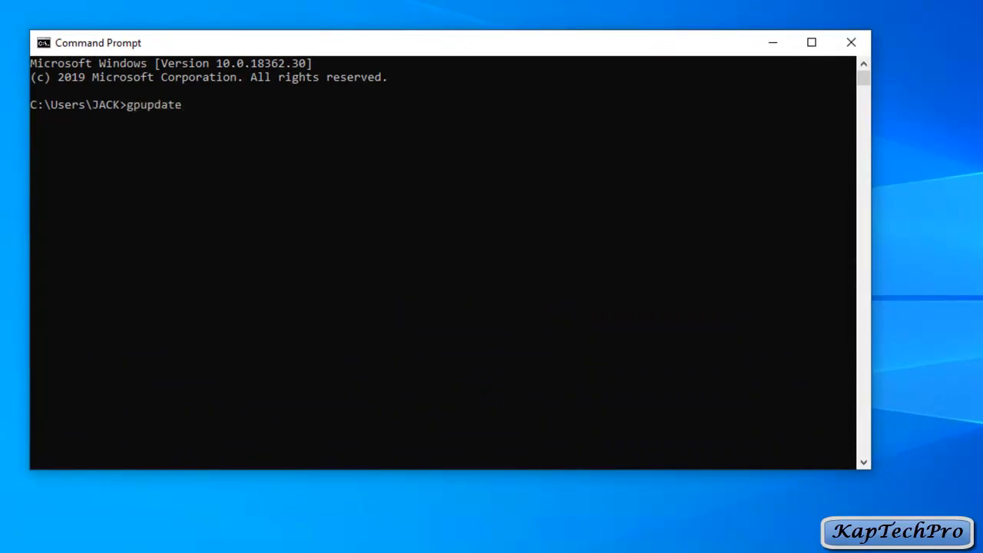
type(" /force")
key("Return")
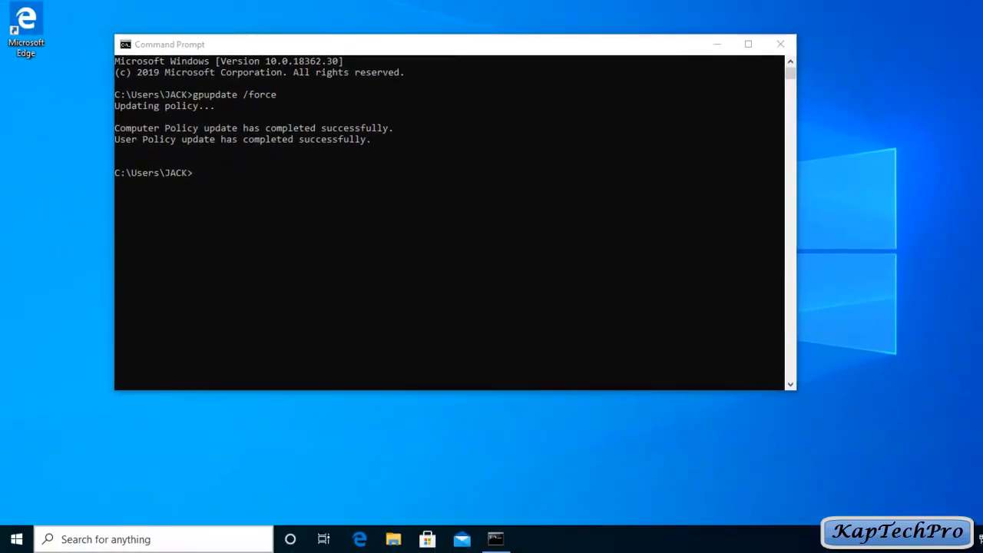
Run firewall.cpl on the client computer and open the advanced security settings of Windows Defender Firewall
key("super")
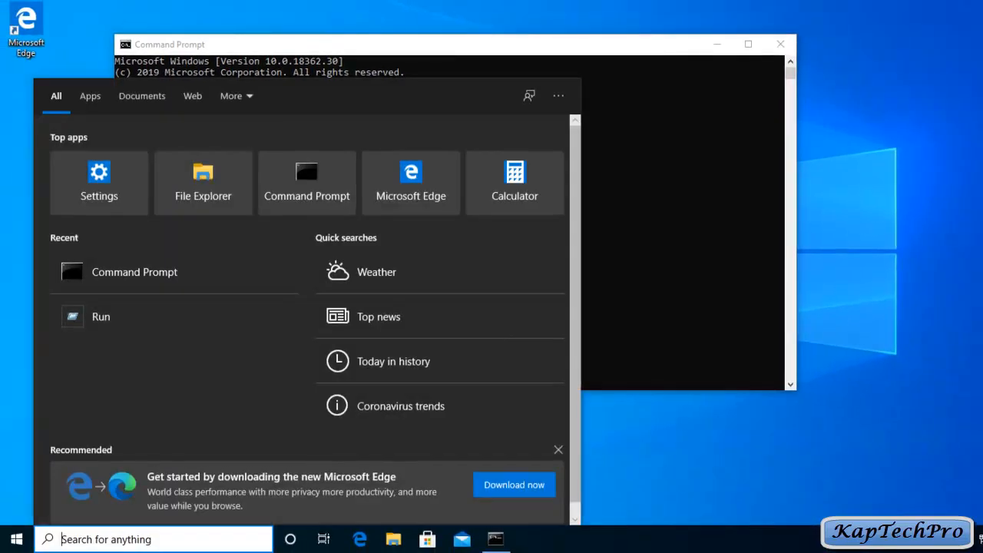
type("run")
key("Return")
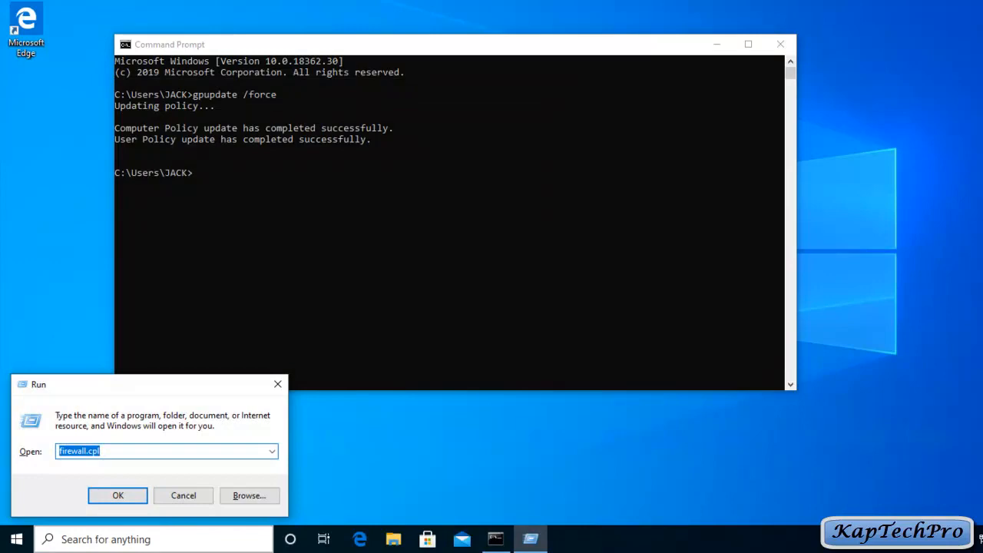
key("Return")
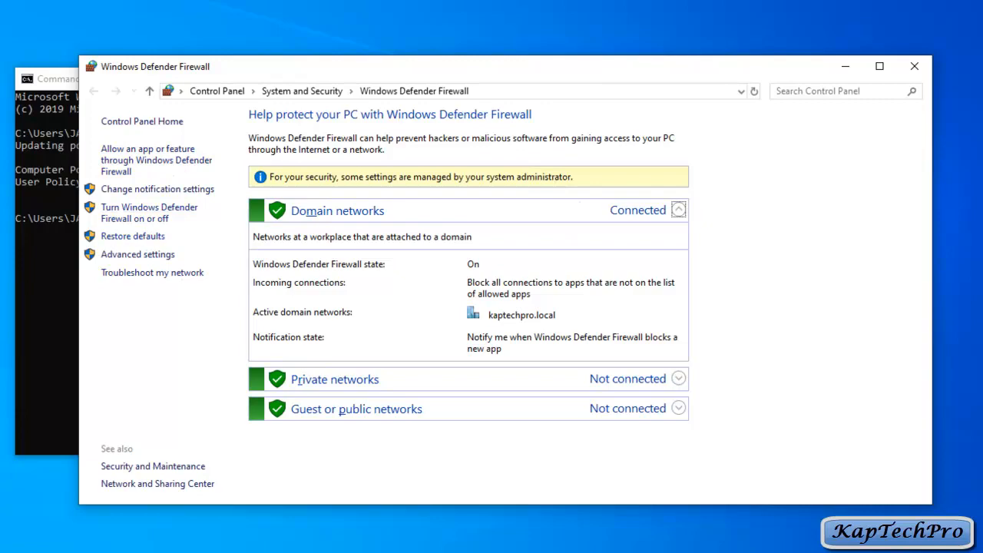
left_click(139, 254)
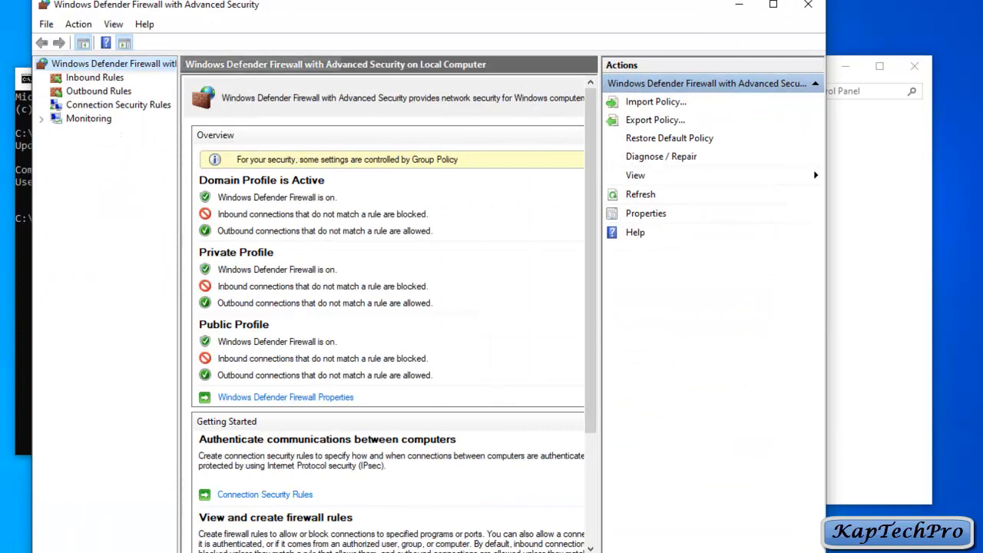
Open the properties of the PORT_RULES inbound rule and examine its protocol and port settings
left_click(95, 78)
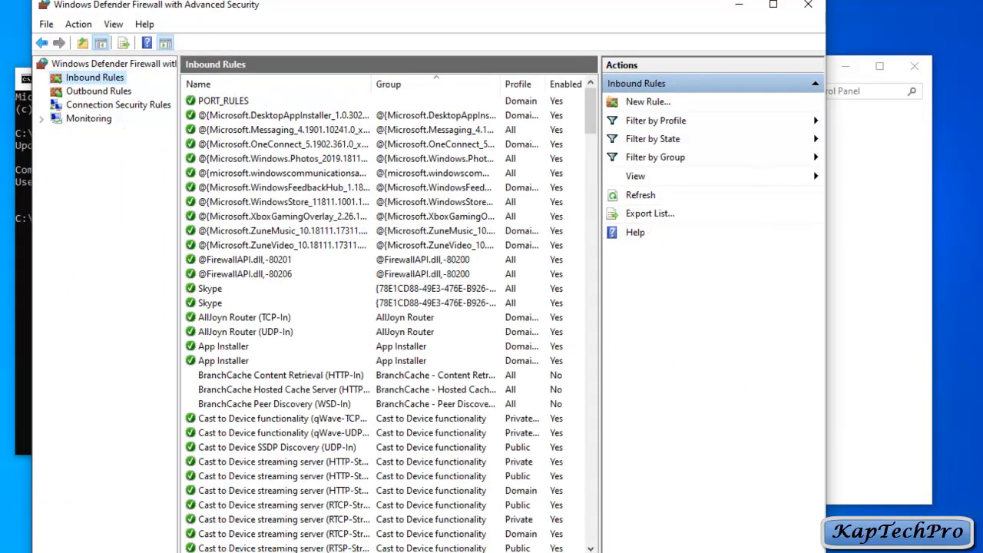
left_click(224, 101)
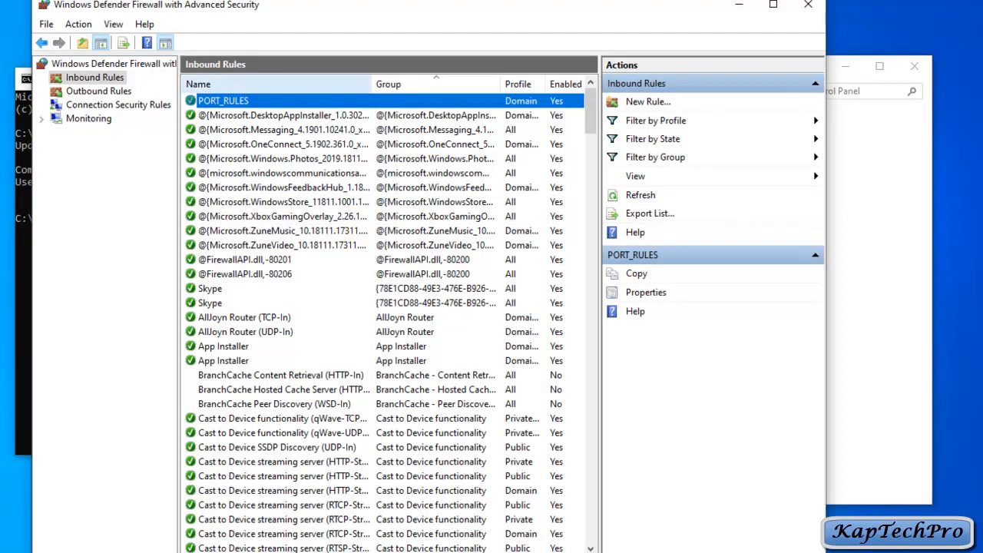
right_click(208, 102)
left_click(247, 132)
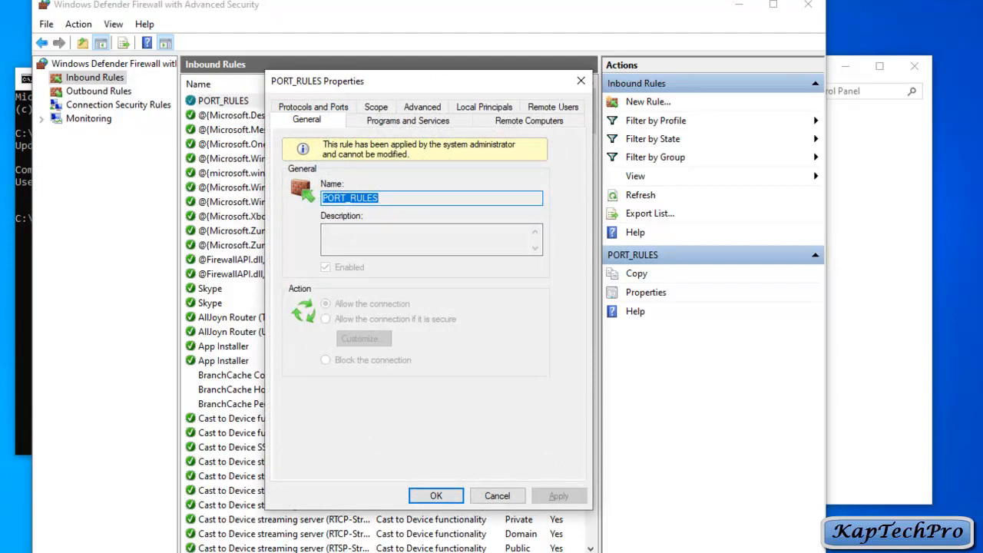
left_click(313, 107)
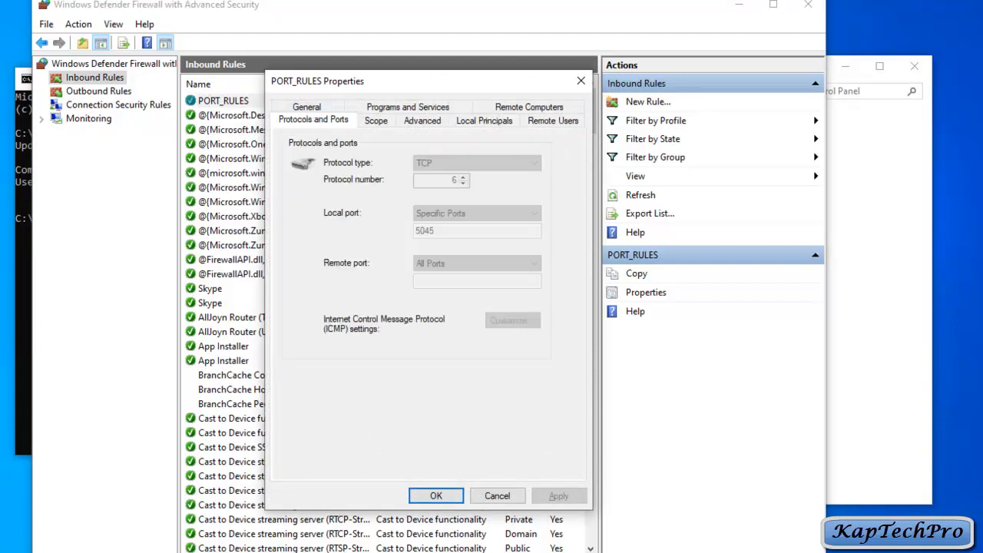